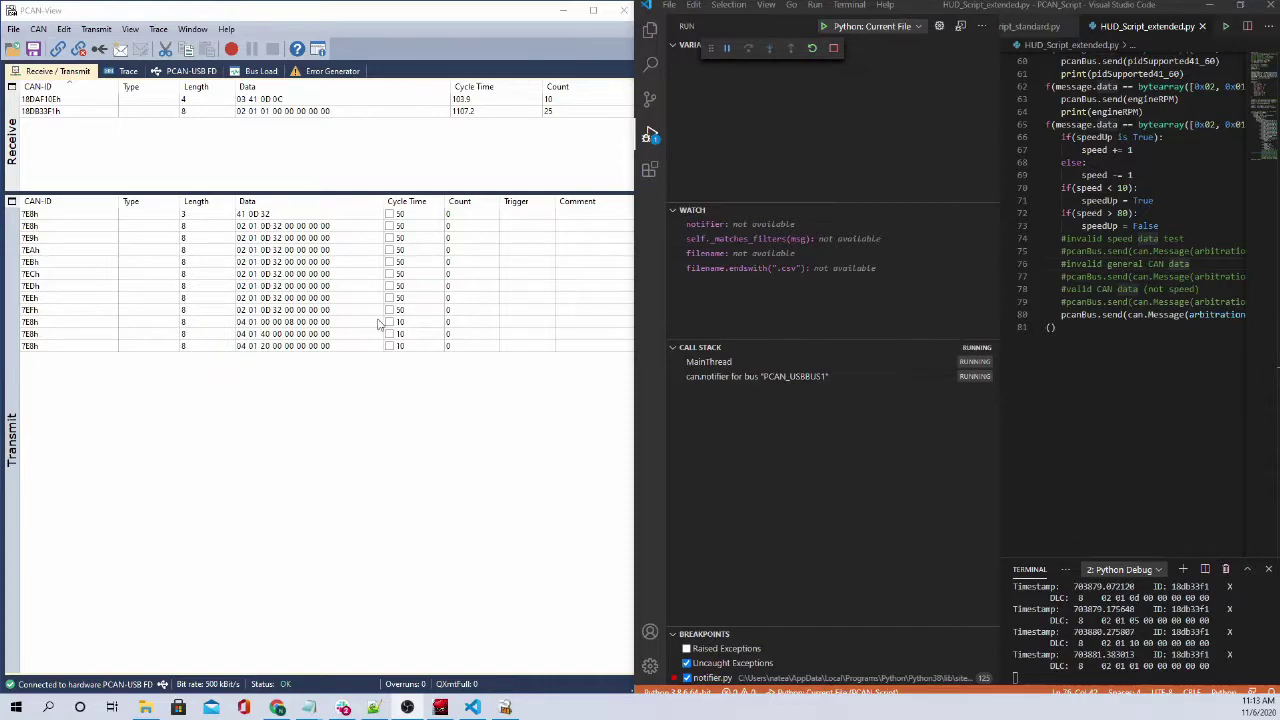
Step: Bring PCAN-View to the front and show its Trace page
click(37, 8)
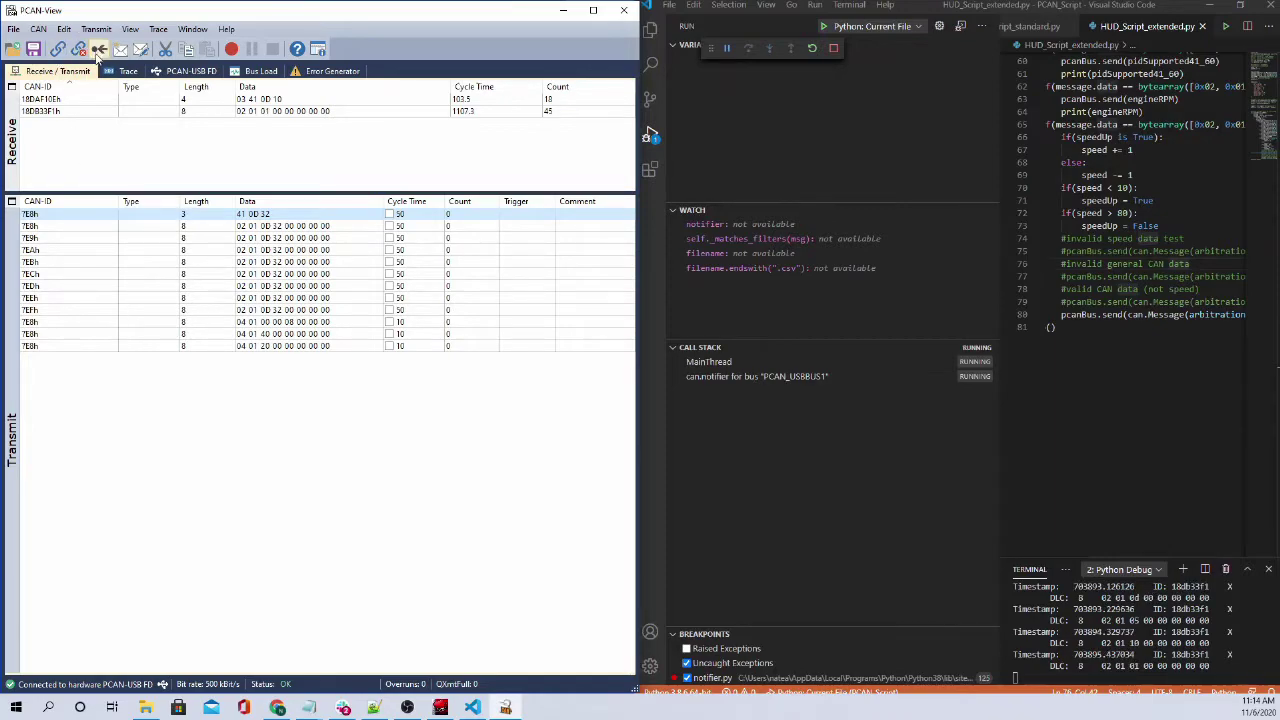
click(123, 72)
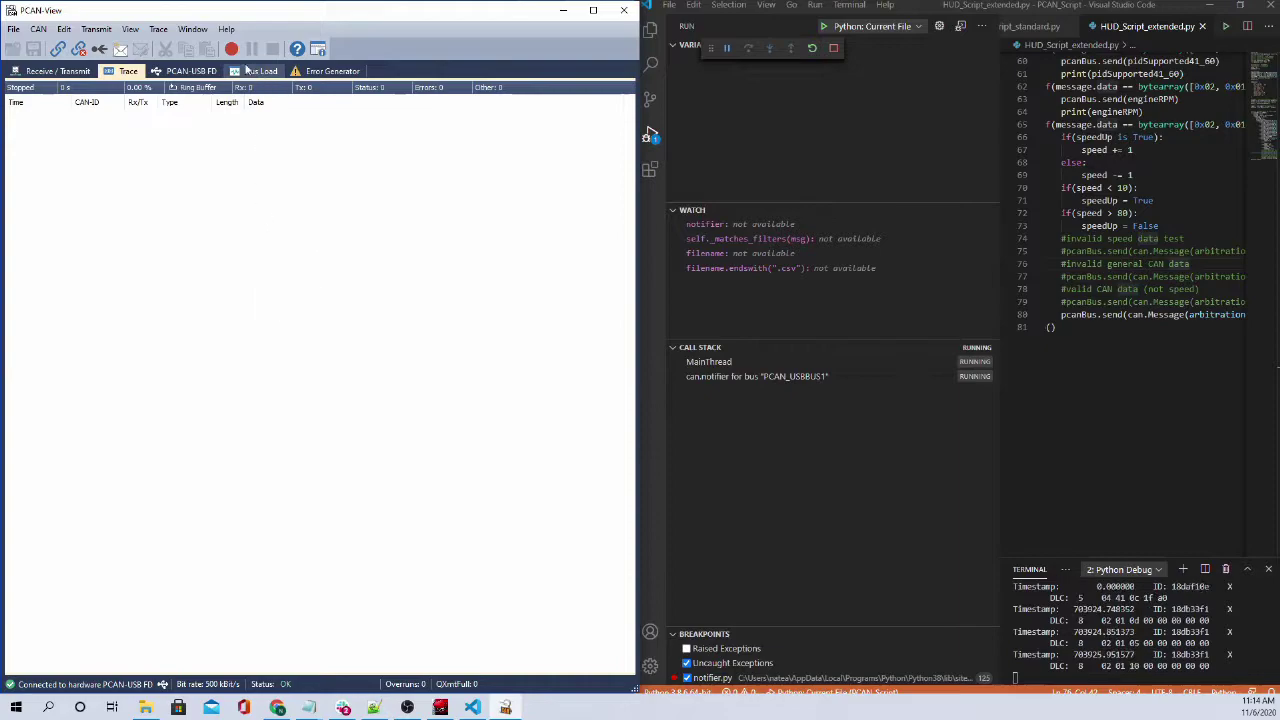
Step: Record a live CAN trace and inspect the frames logged at 0.5387, 0.5411 and 3.9521 (18DAF10Eh)
click(231, 50)
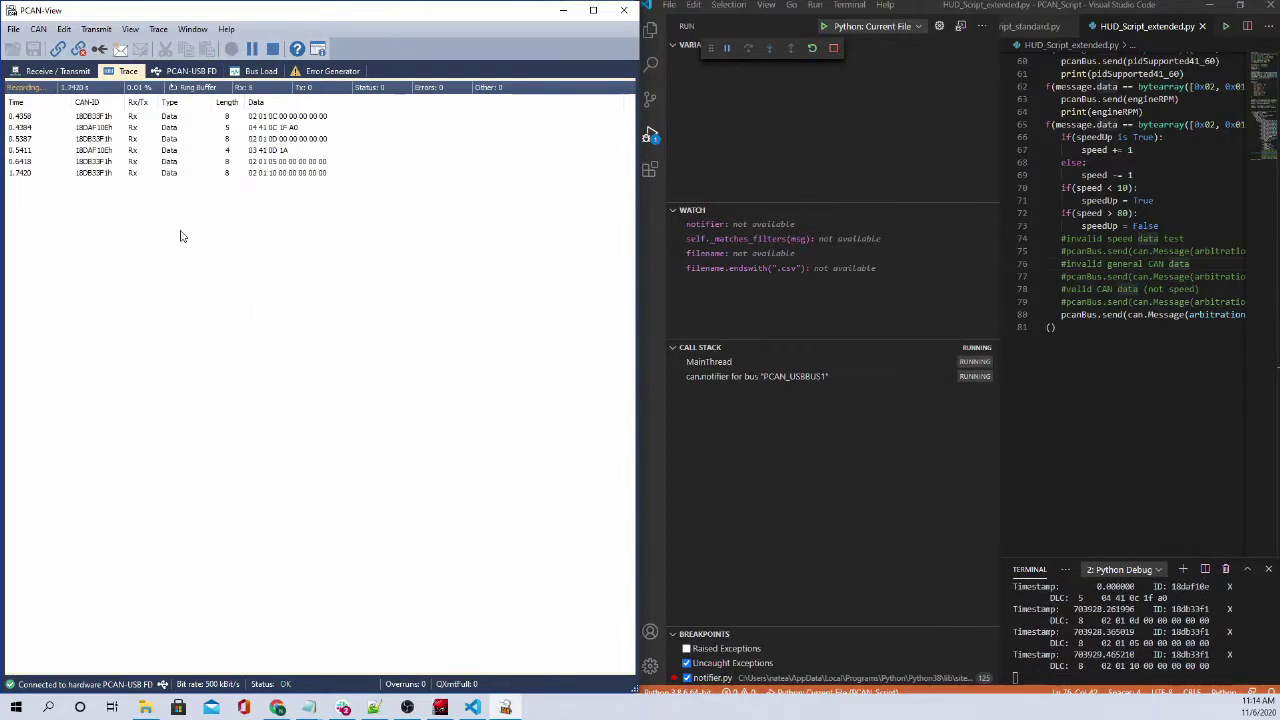
click(262, 141)
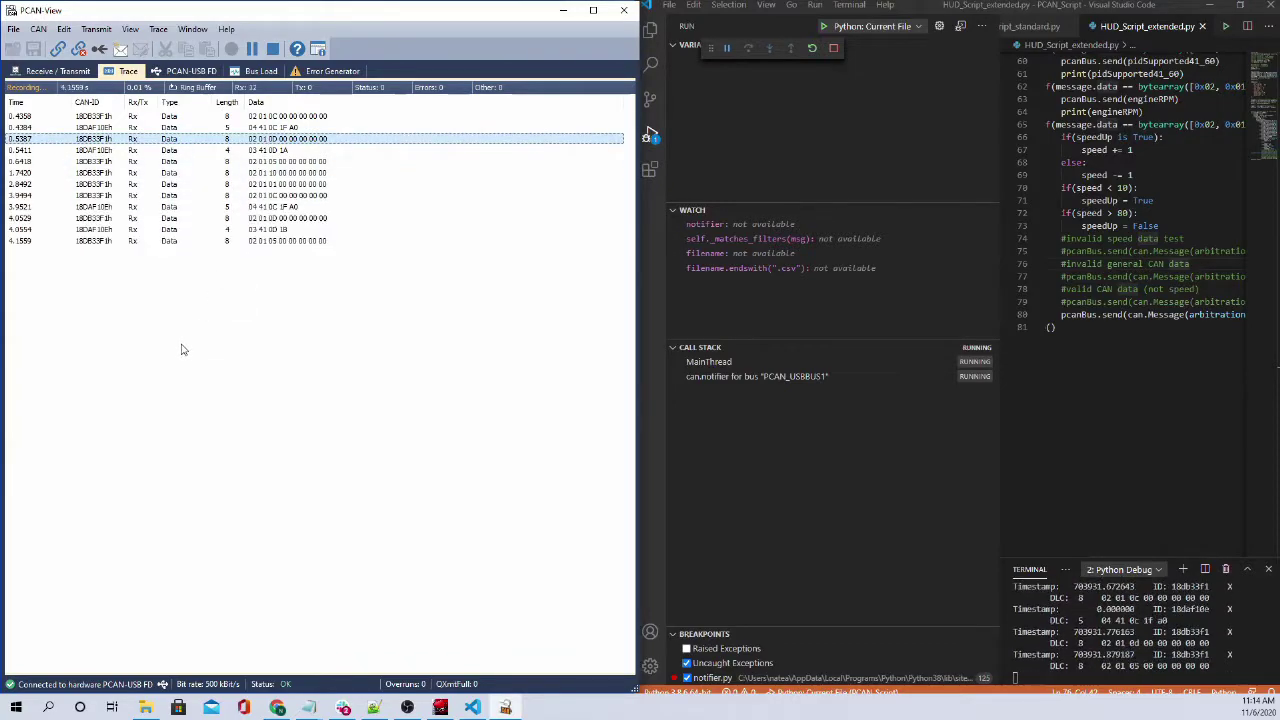
click(284, 150)
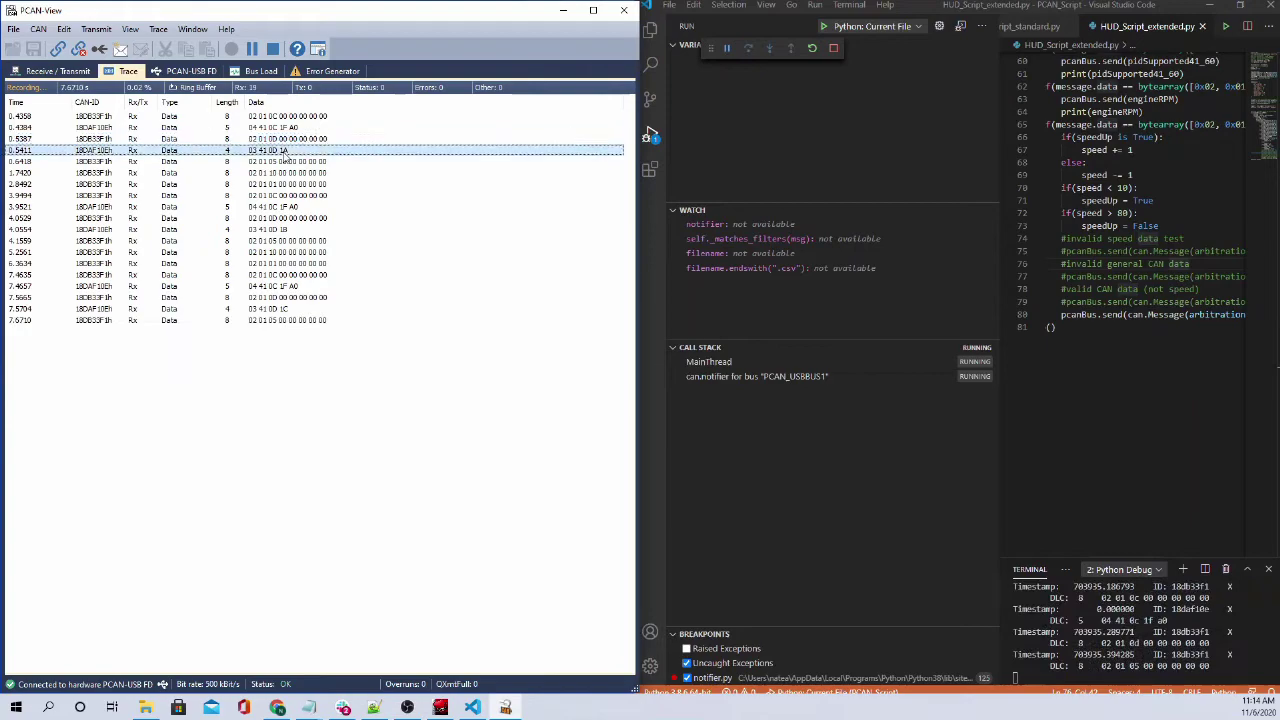
click(270, 209)
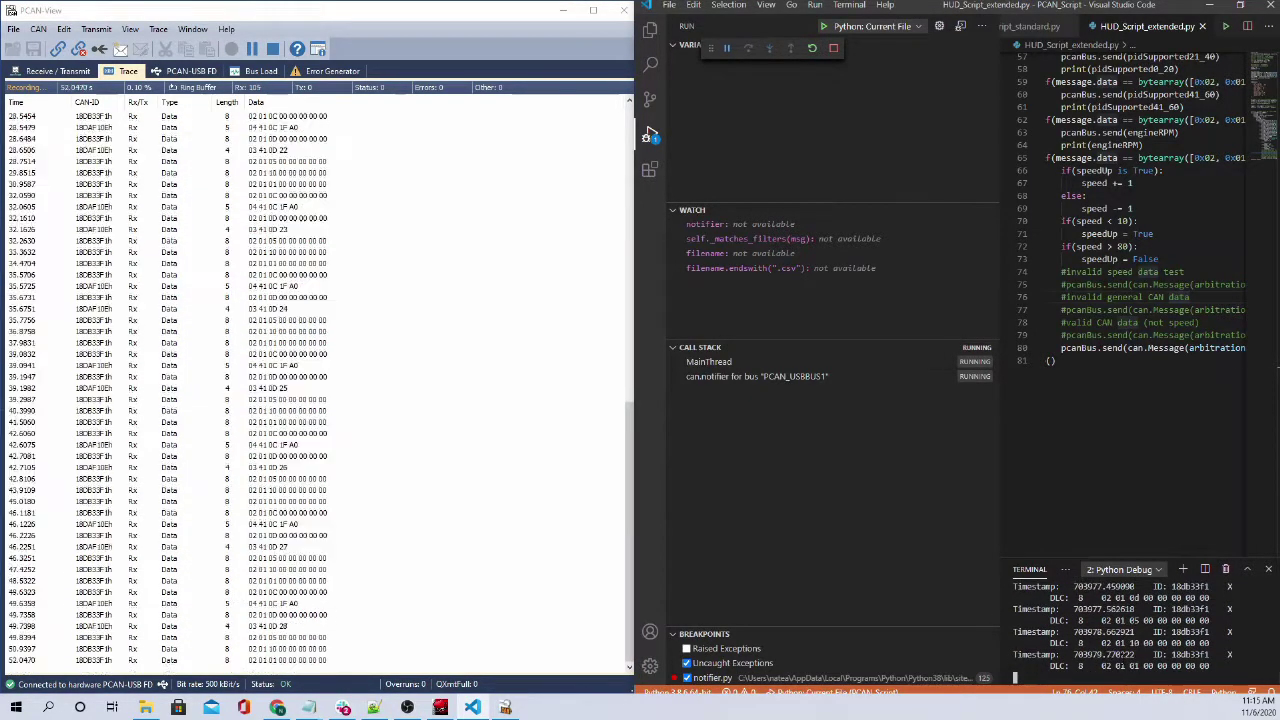
Step: Stop the running script, close VS Code and PCAN-View, and launch the beSTORM Client
key(ctrl+c)
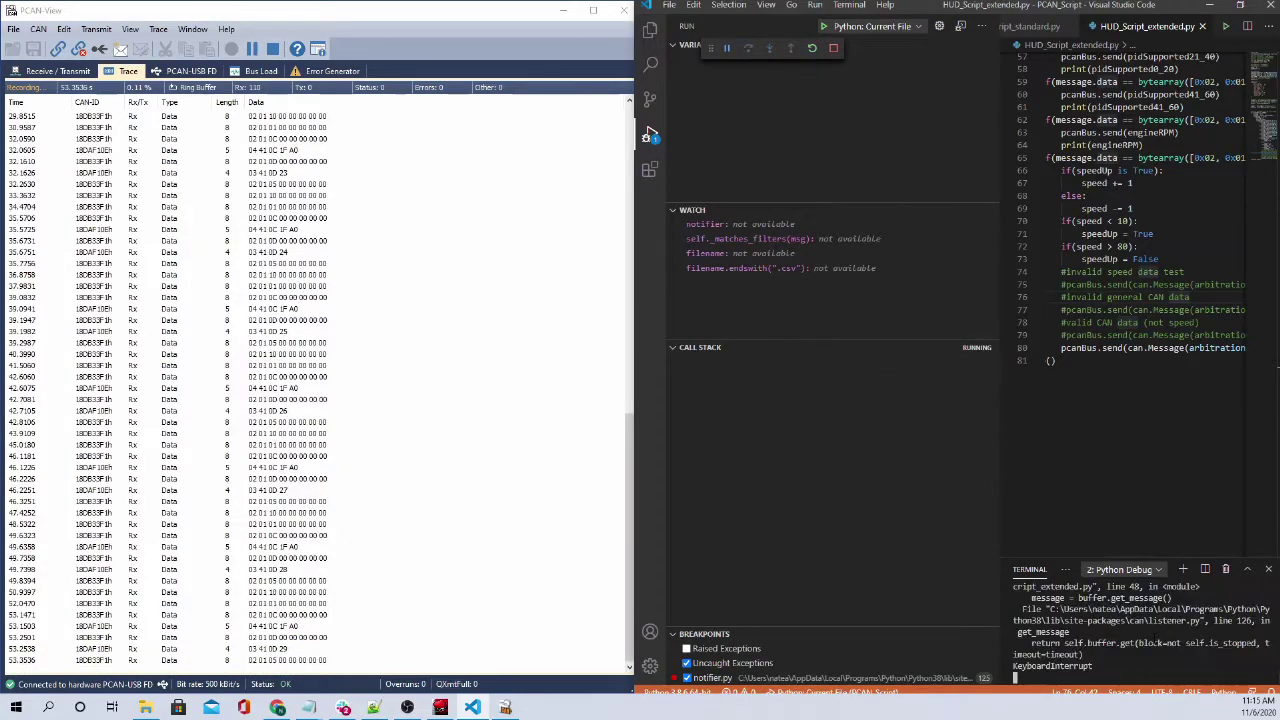
click(1211, 5)
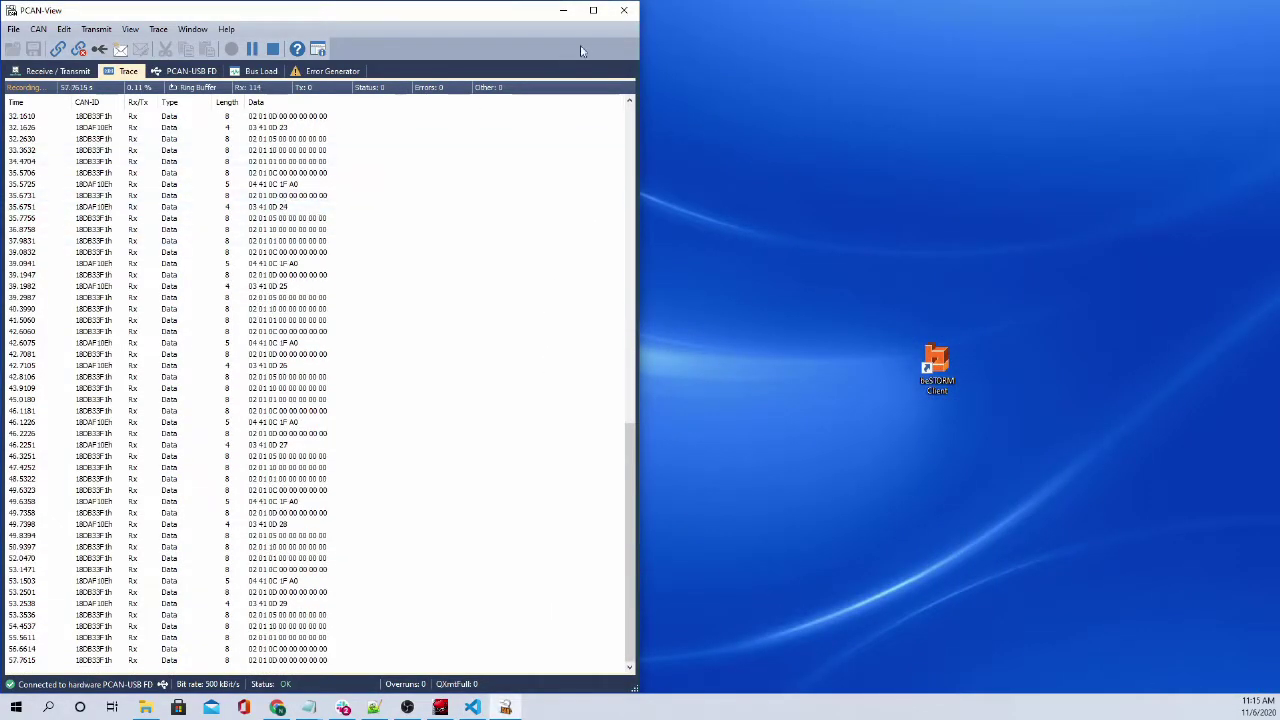
click(624, 11)
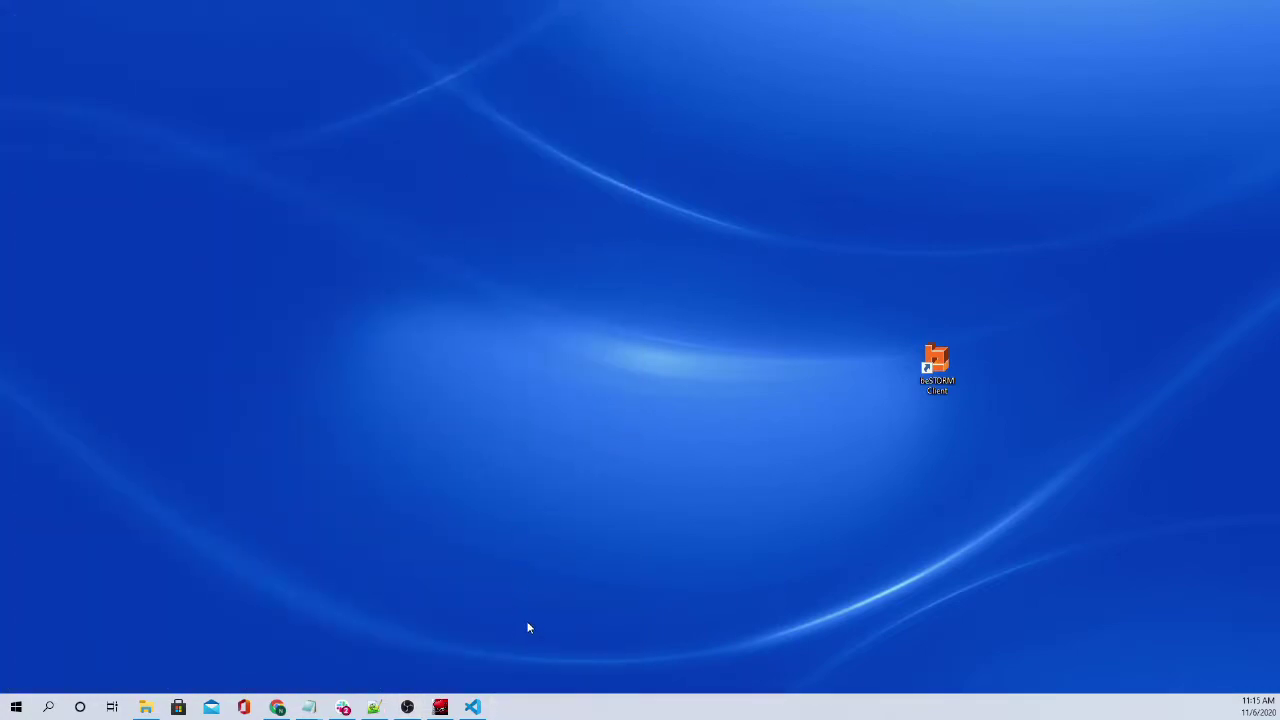
drag(940, 365, 922, 371)
double_click(898, 368)
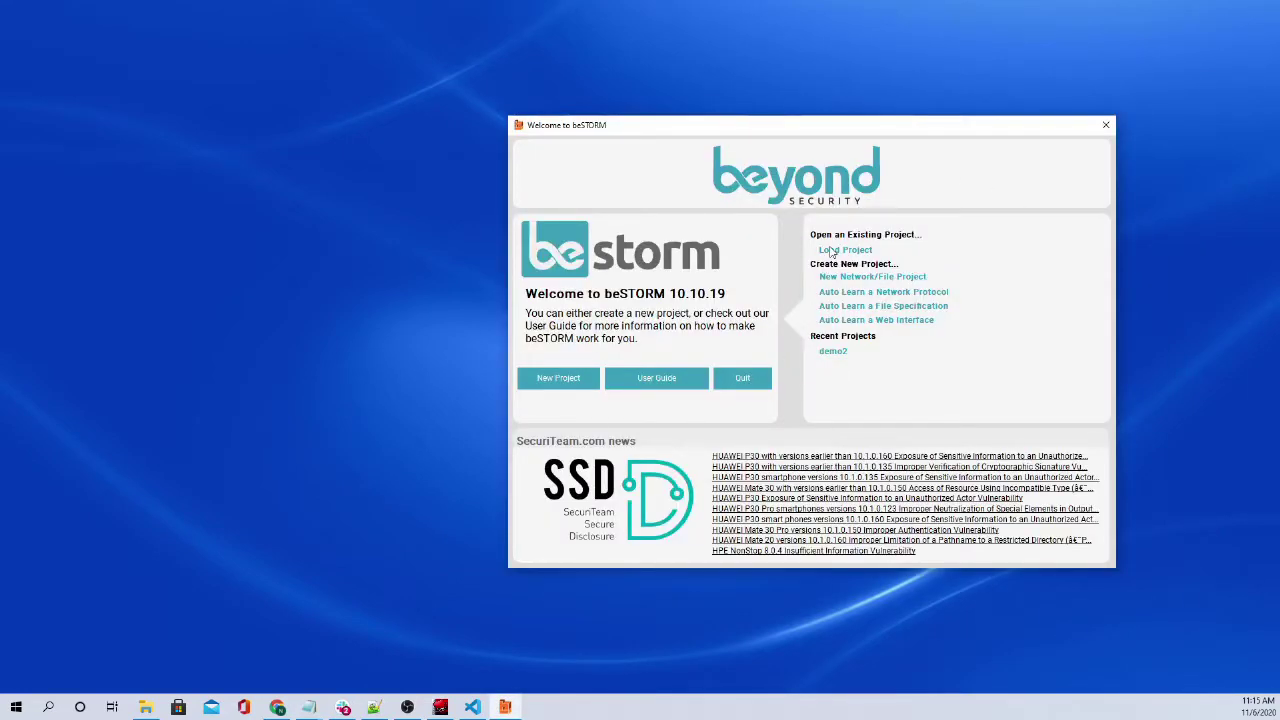
Step: Start a new project named 'beSTORM project' in Simple mode, confirming overwrite of existing settings
click(556, 377)
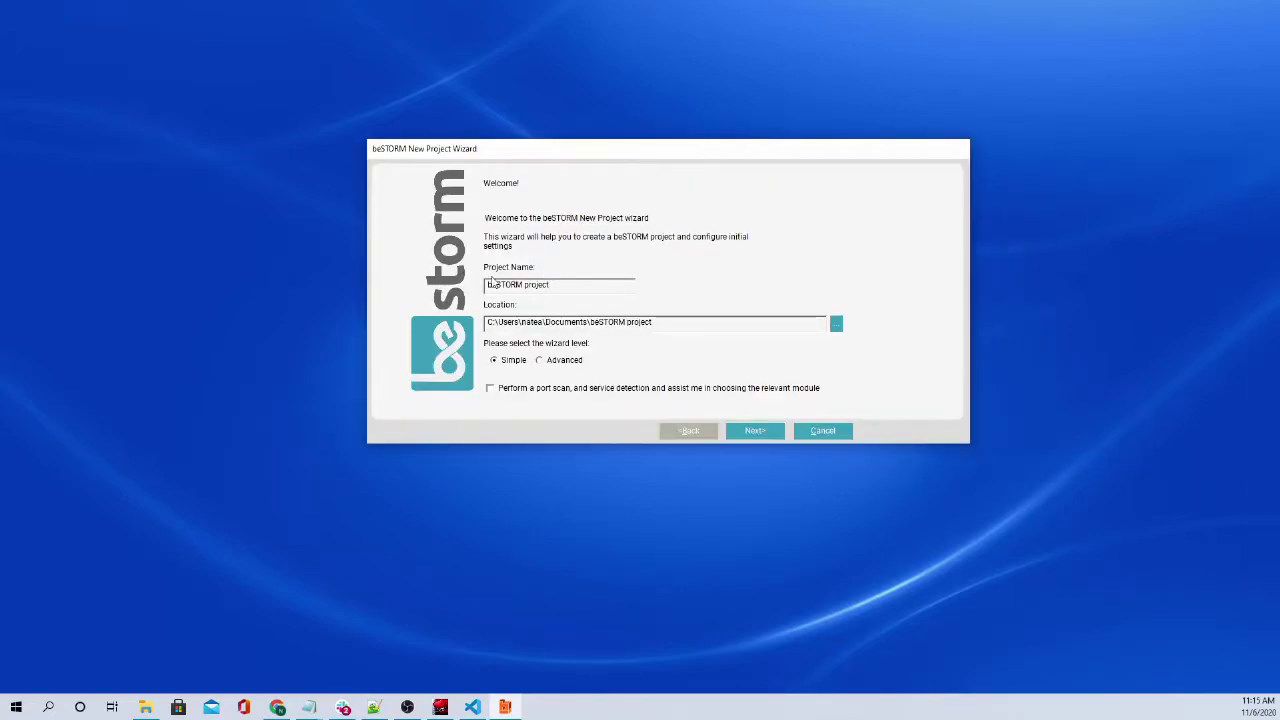
click(561, 284)
click(568, 287)
click(539, 361)
click(733, 432)
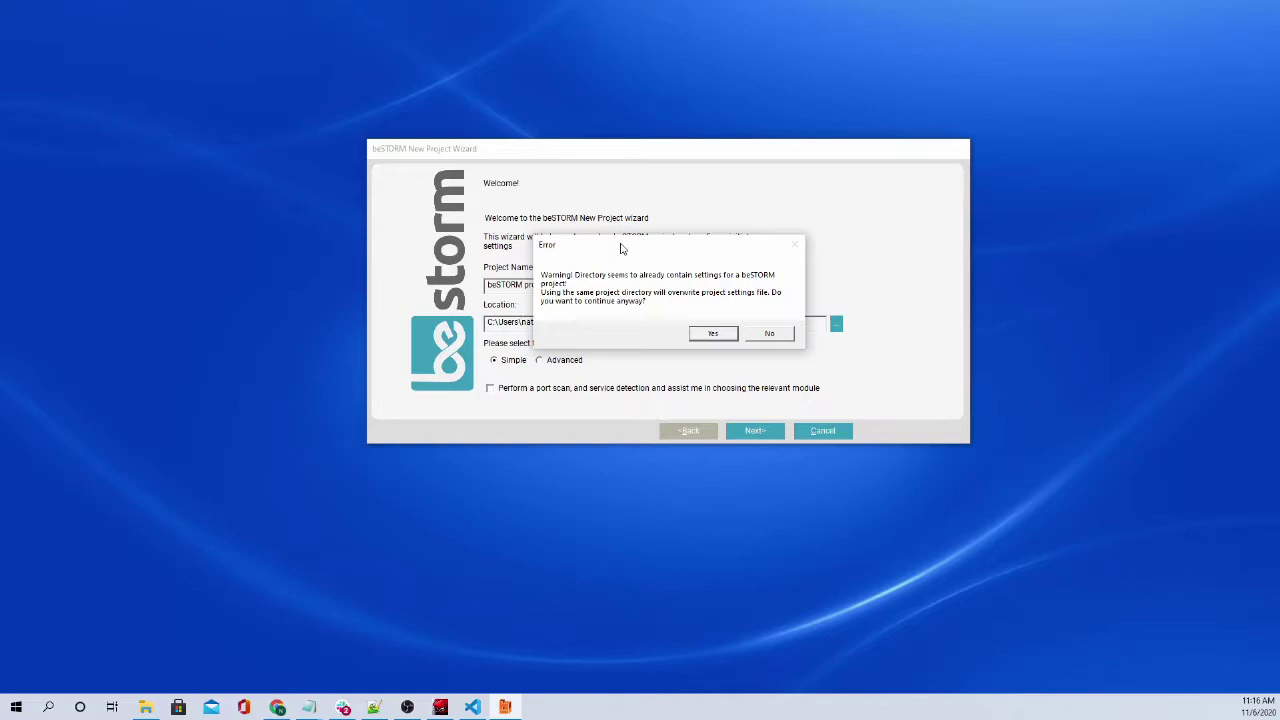
click(814, 349)
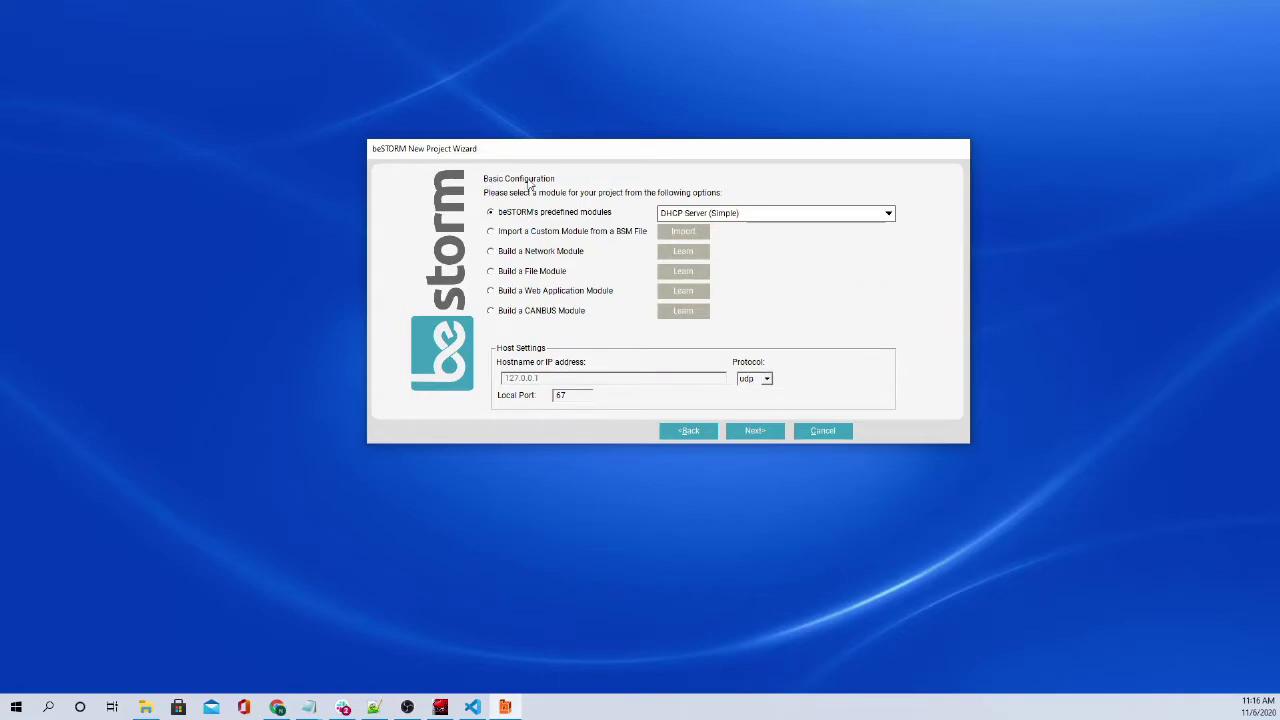
Step: Replace DHCP Server (Simple) with OBDII (Over PCAN) in the predefined modules dropdown
click(726, 216)
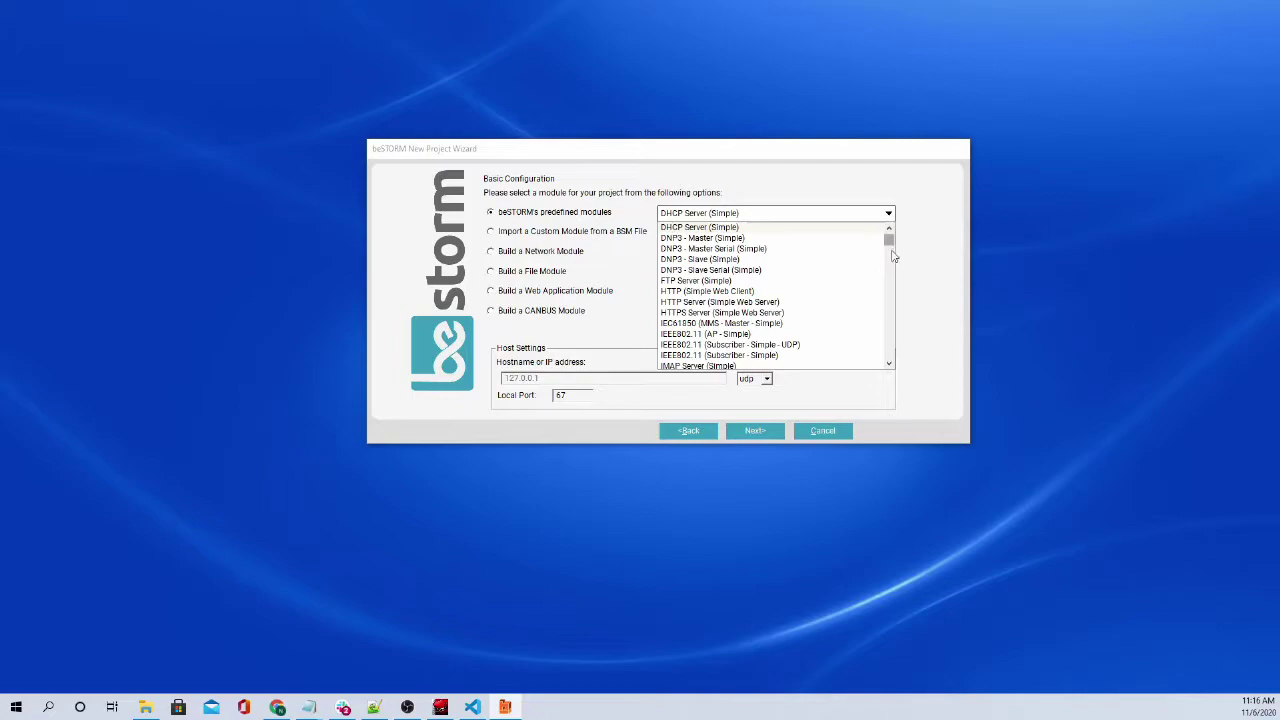
drag(890, 245, 886, 366)
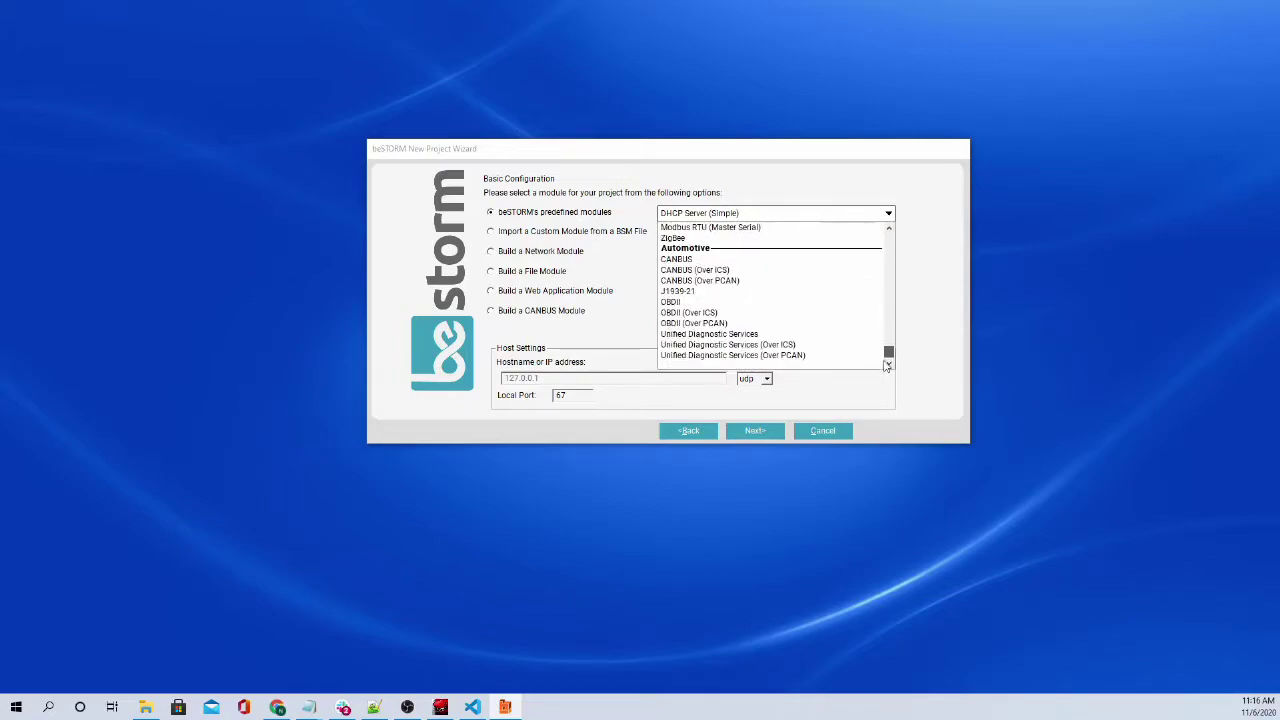
click(694, 324)
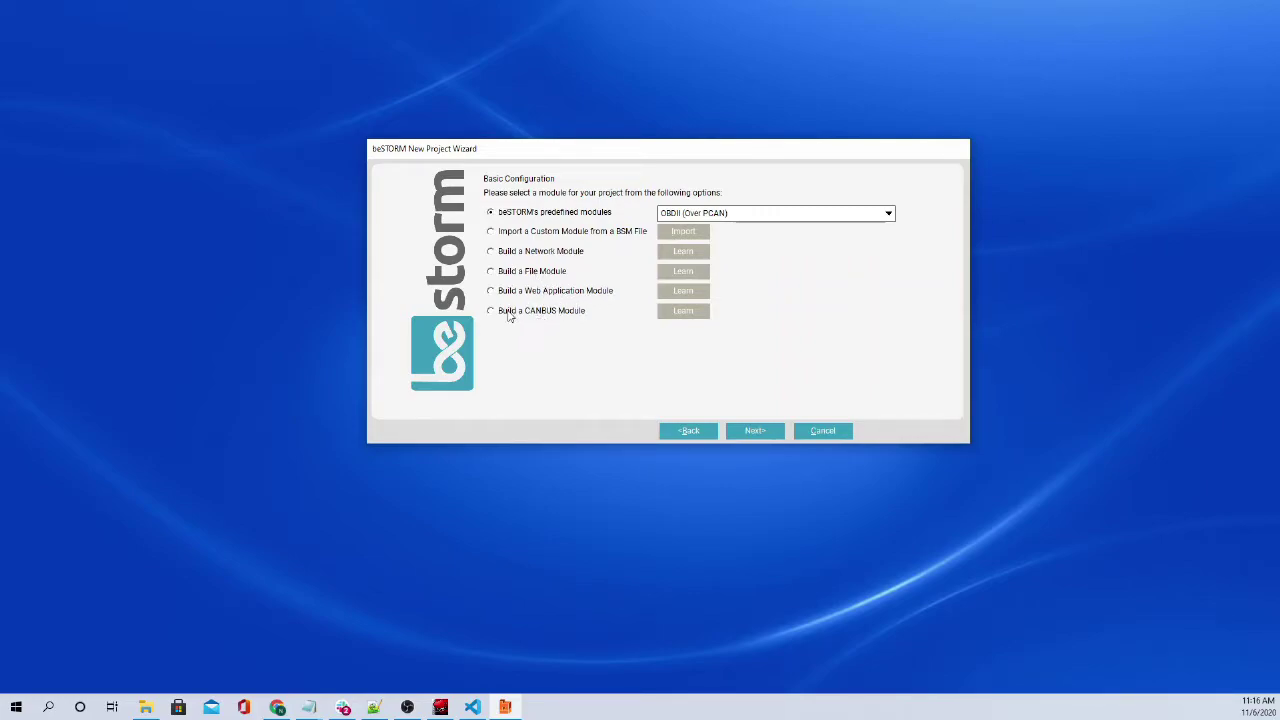
Step: Review the CAN Identifier value 18 DA F1 0E and the CANFD Bit Rate Switch and Remote-Transfer-Request settings
click(754, 431)
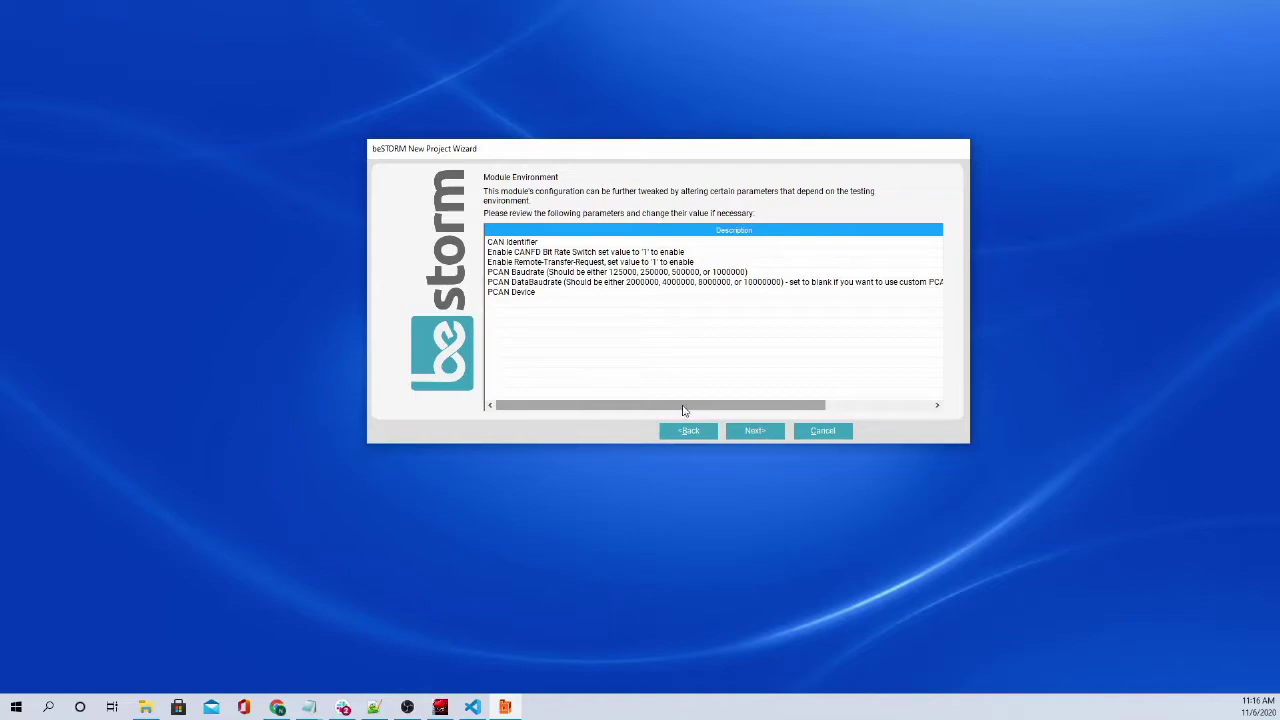
click(617, 396)
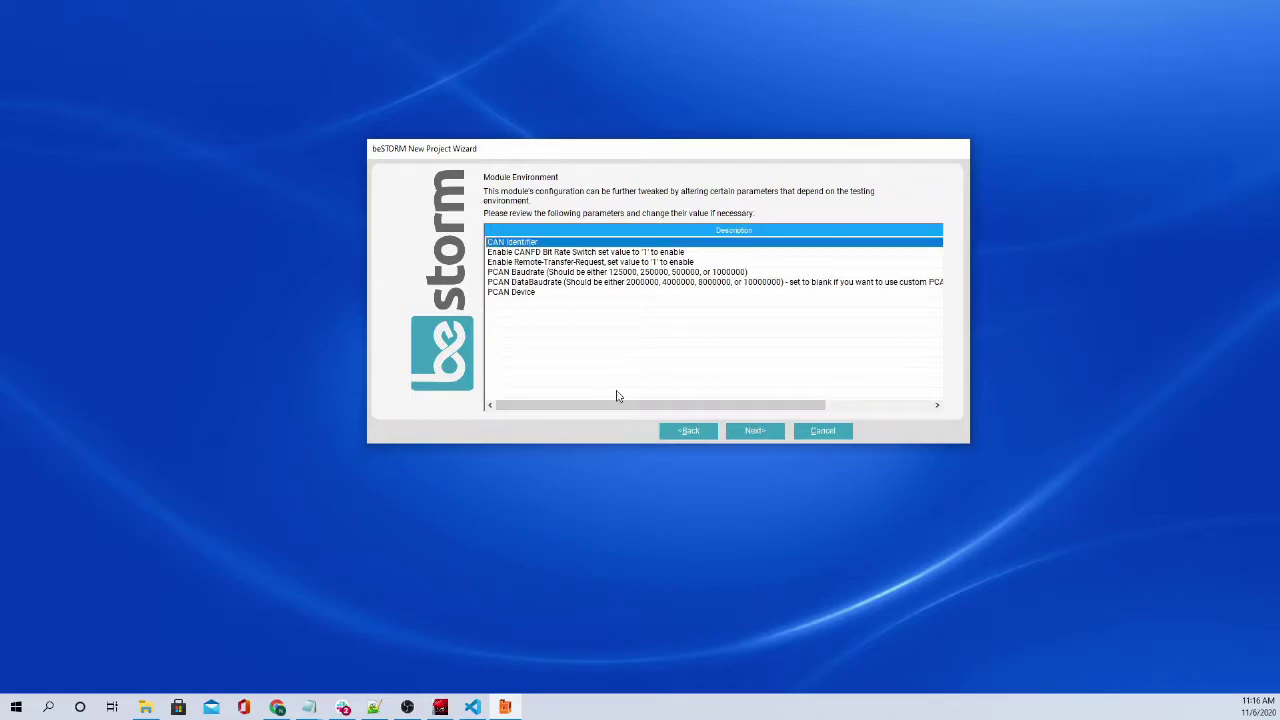
drag(624, 408, 840, 412)
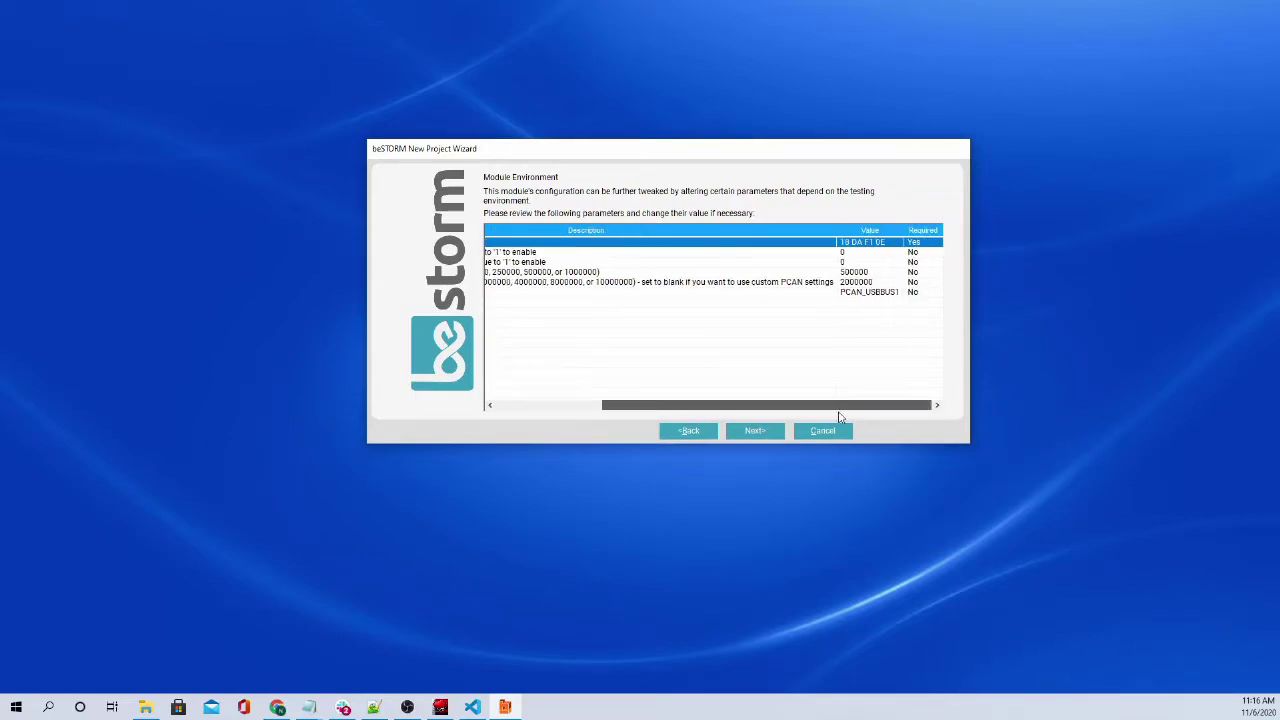
click(872, 245)
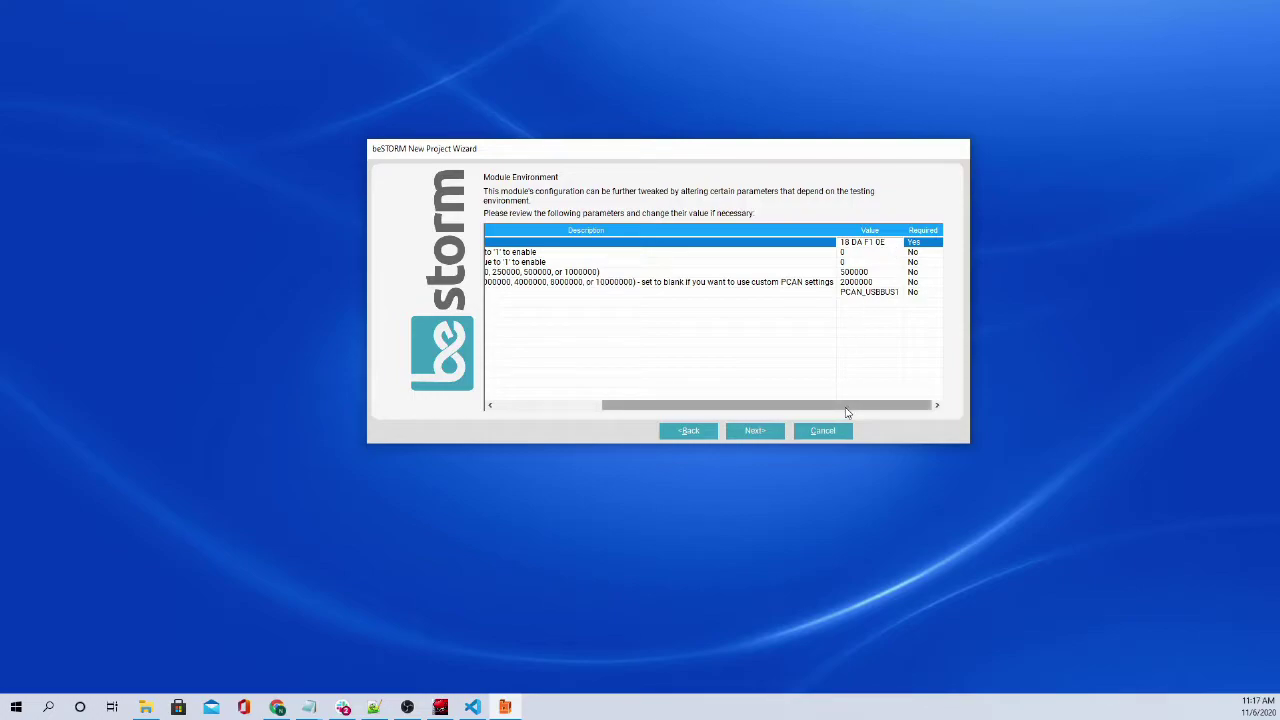
drag(846, 412, 688, 410)
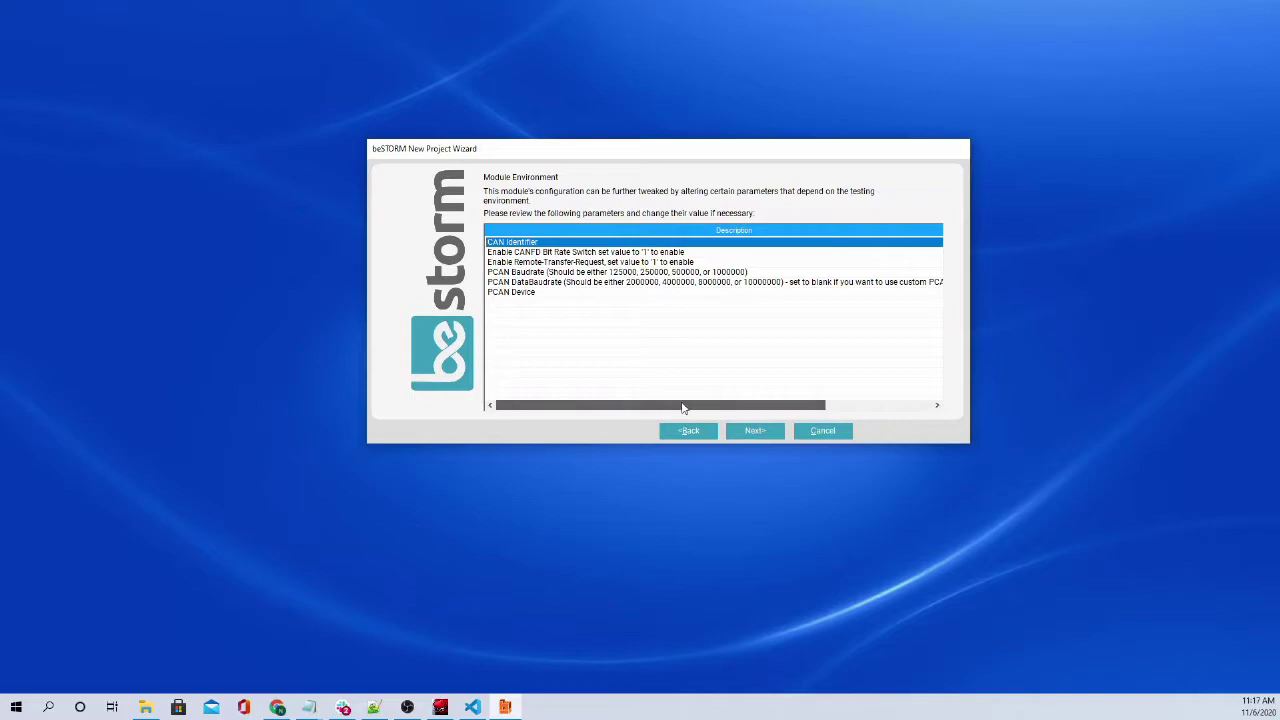
click(538, 255)
click(536, 263)
click(541, 245)
click(550, 252)
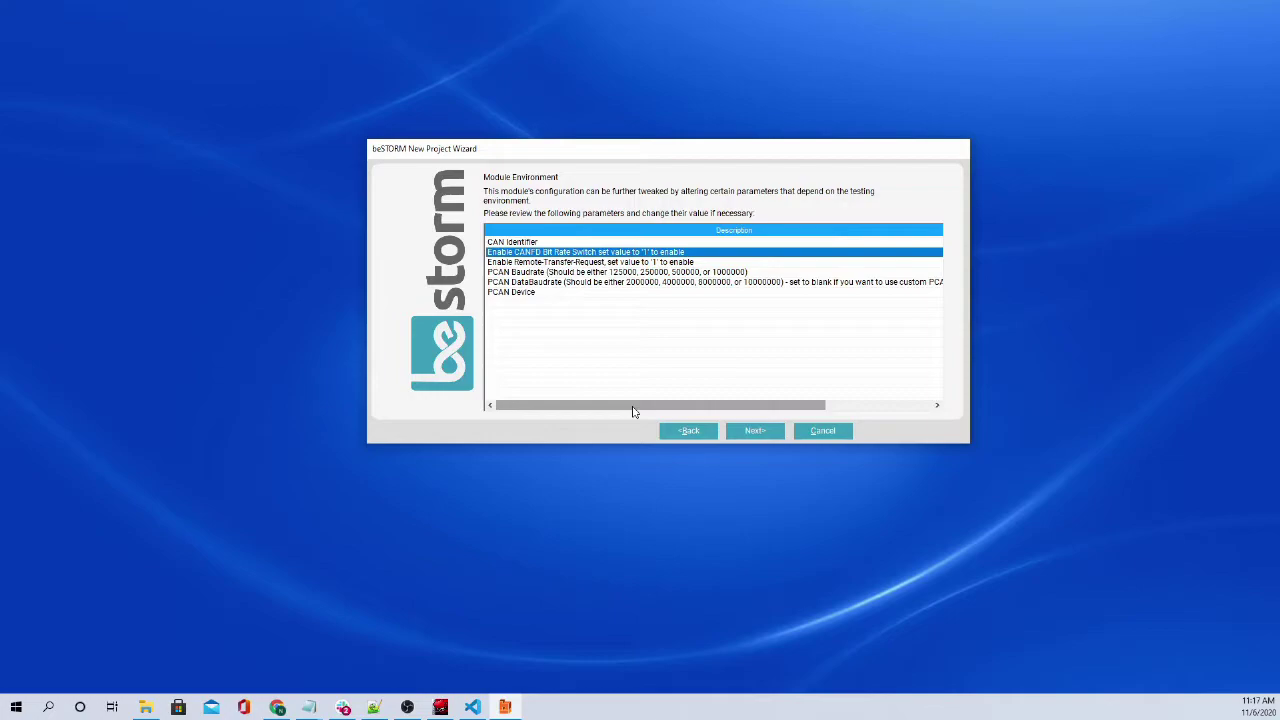
Step: Check the PCAN Baudrate (500000) and PCAN DataBaudrate (2000000) values
drag(633, 408, 826, 410)
click(540, 275)
click(552, 284)
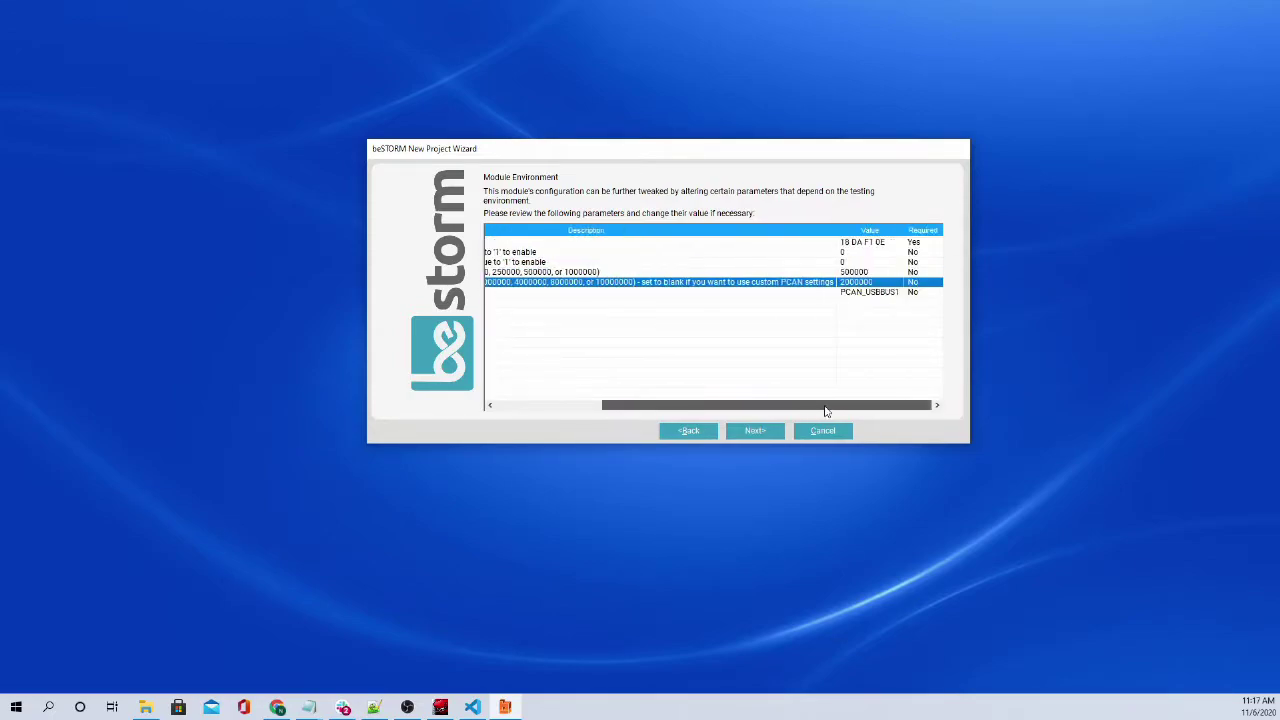
click(870, 272)
click(870, 282)
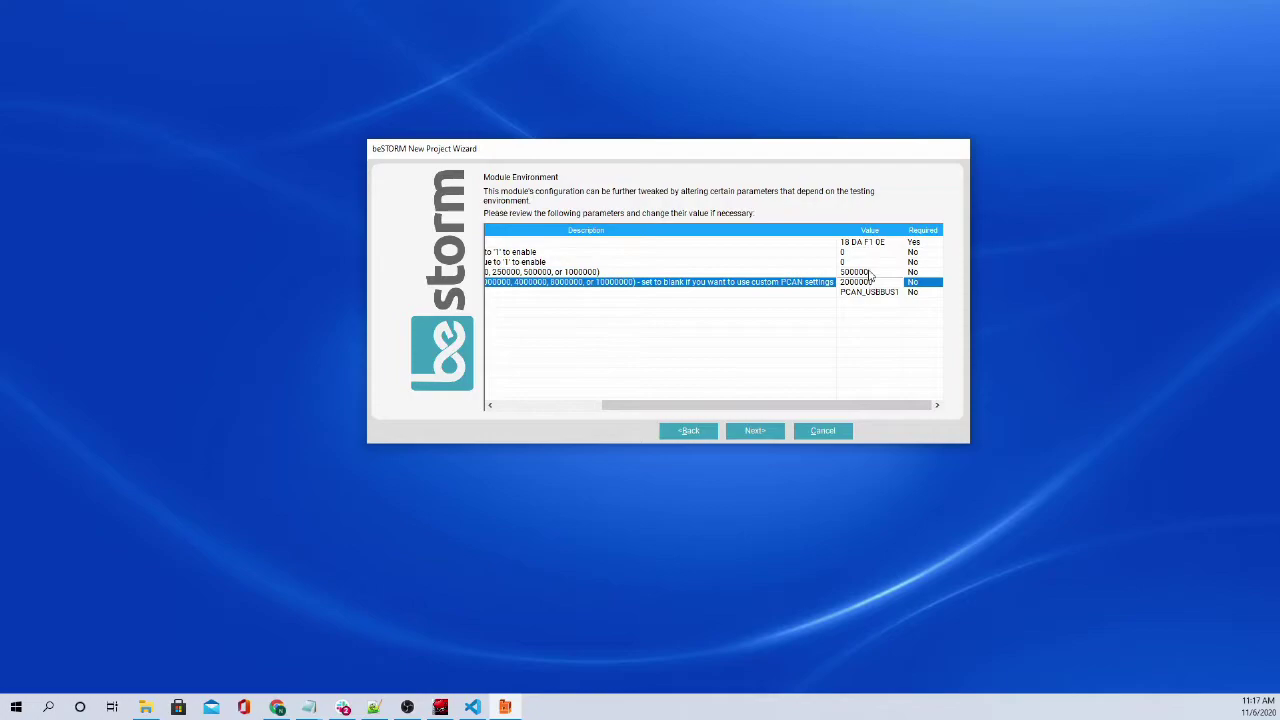
click(870, 274)
click(886, 282)
click(884, 273)
click(880, 282)
click(882, 273)
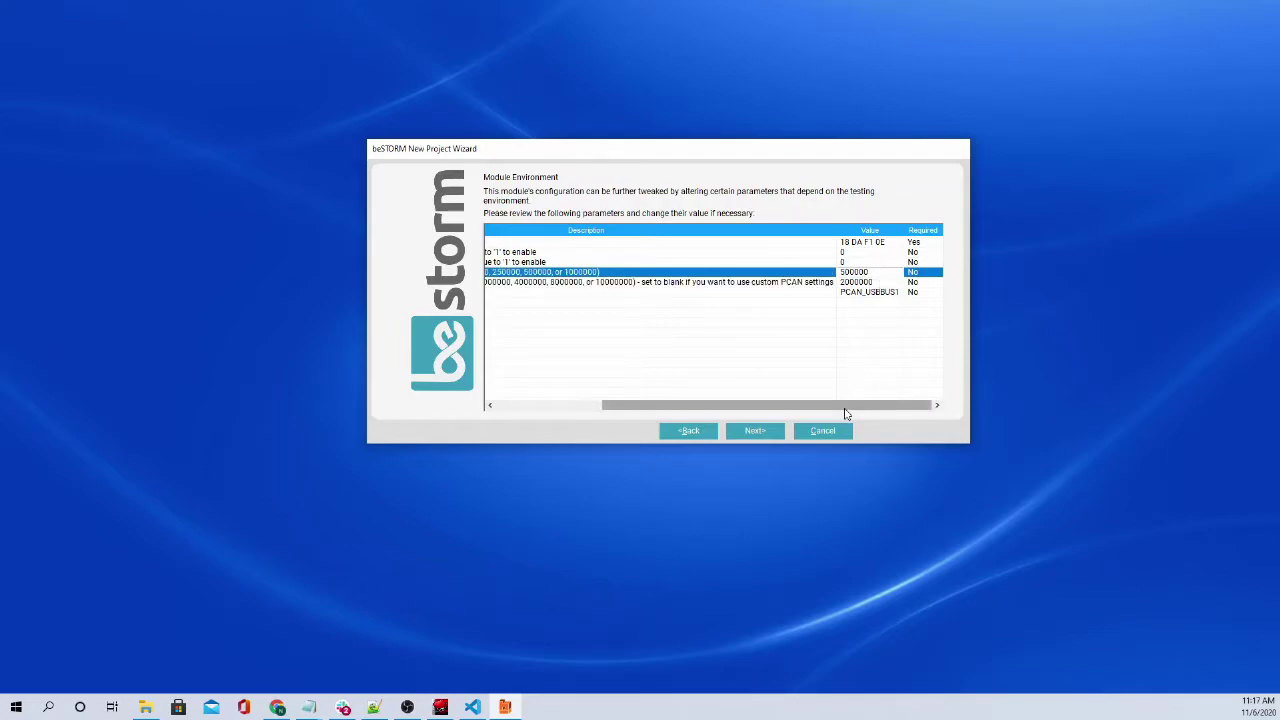
Step: Try changing the PCAN Device value from PCAN_USBBUS1 to PCAN_USBBUS2
drag(820, 405, 713, 406)
click(540, 294)
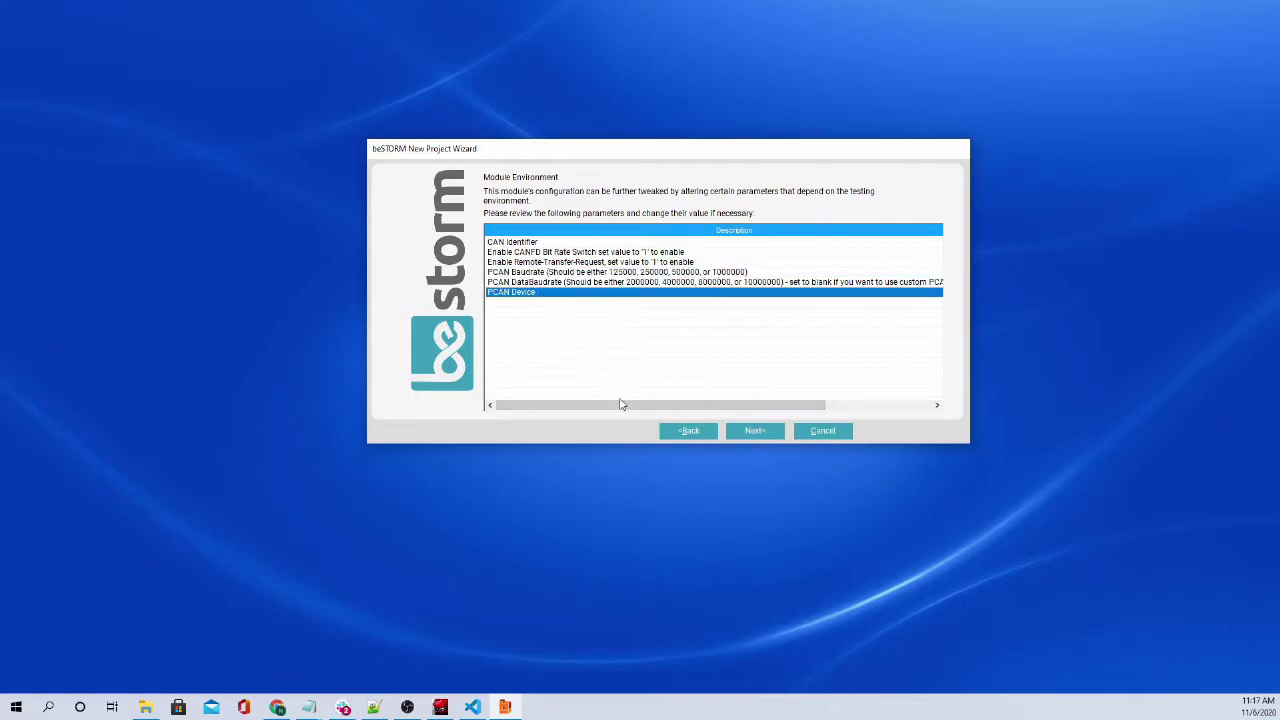
drag(623, 405, 823, 407)
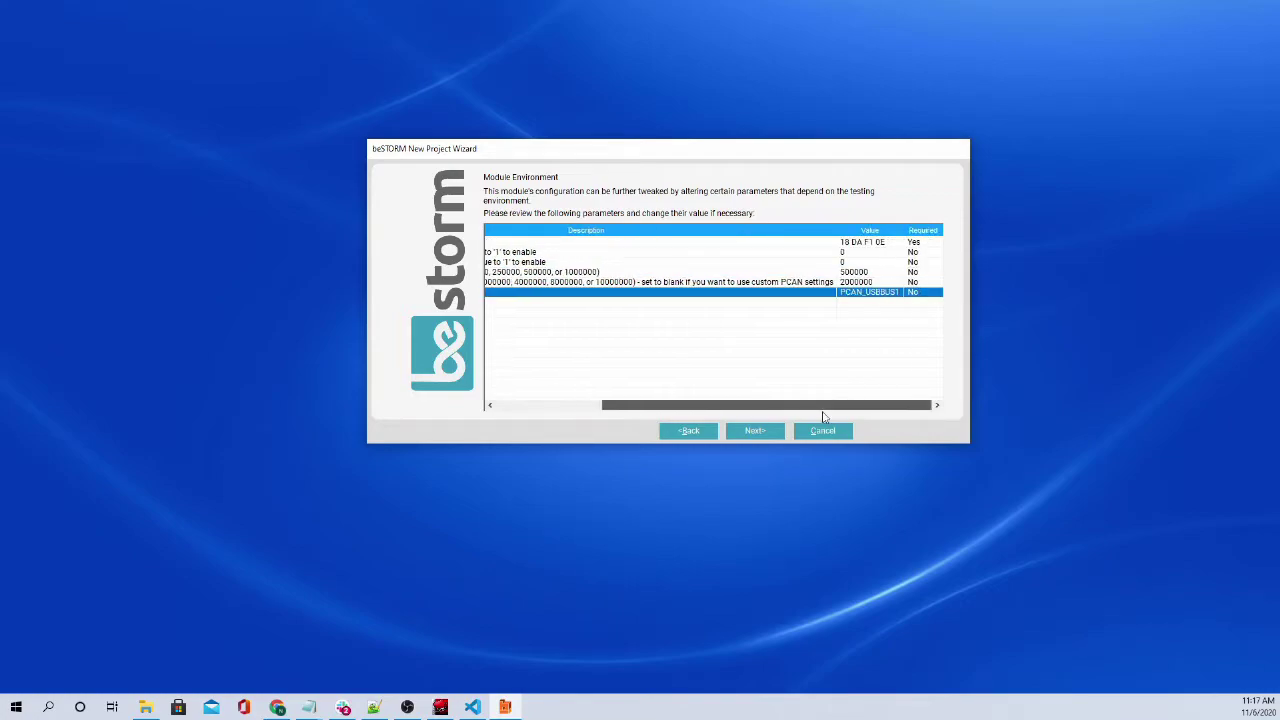
click(866, 310)
click(858, 297)
click(868, 291)
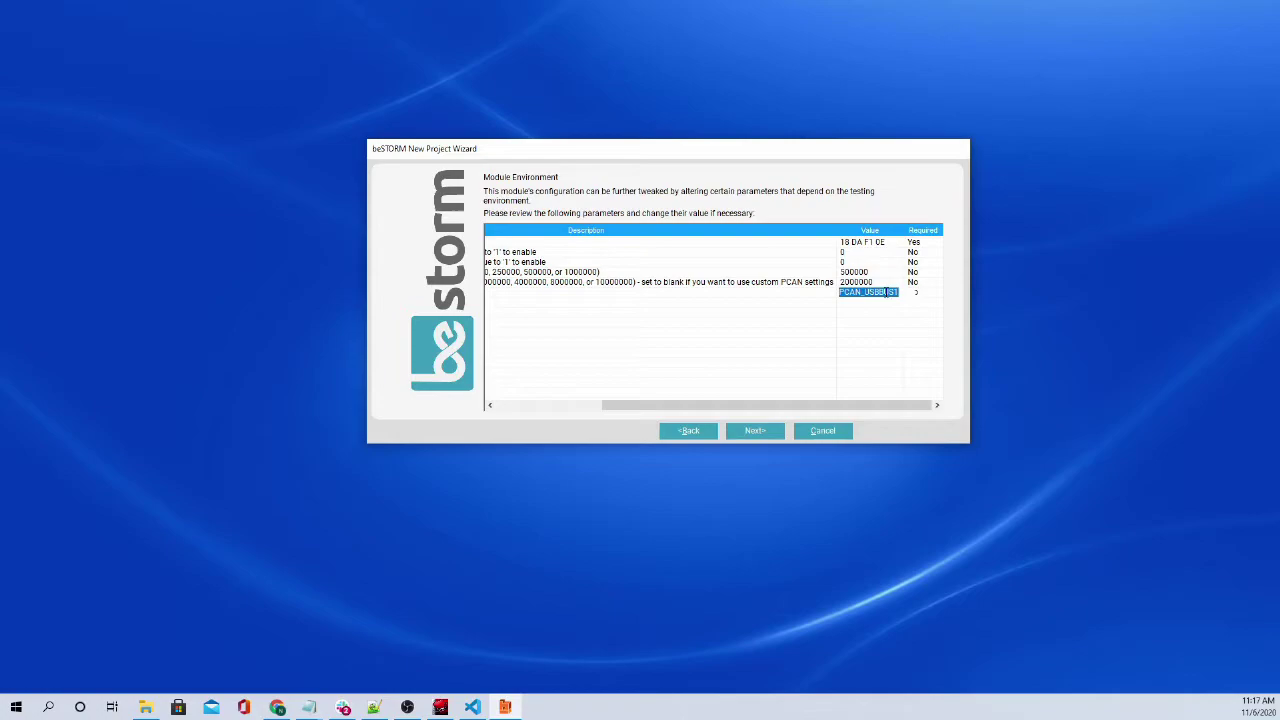
click(896, 292)
text(2)
click(904, 295)
Step: Revert PCAN Device to PCAN_USBBUS1 and advance to the Extra Configuration page
click(901, 292)
click(903, 297)
click(876, 305)
click(755, 431)
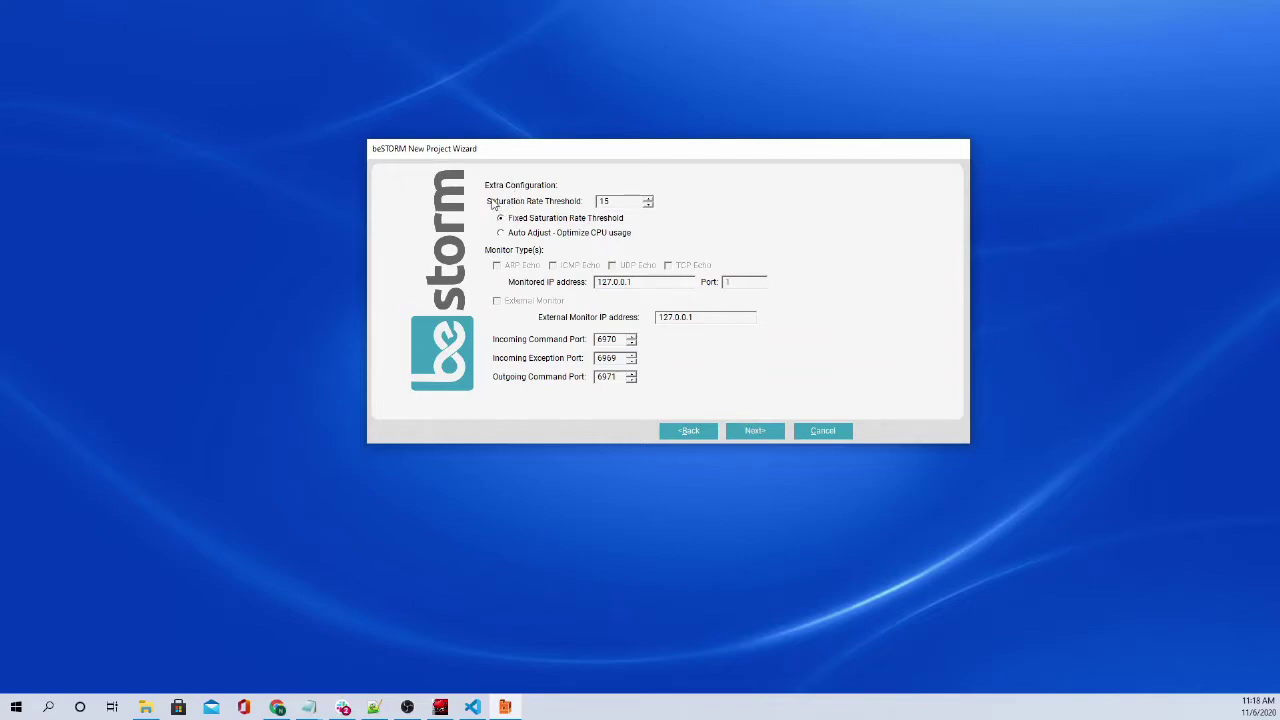
double_click(613, 201)
Step: Finish the wizard with 'Auto-start beSTORM scan now' left unchecked
click(758, 431)
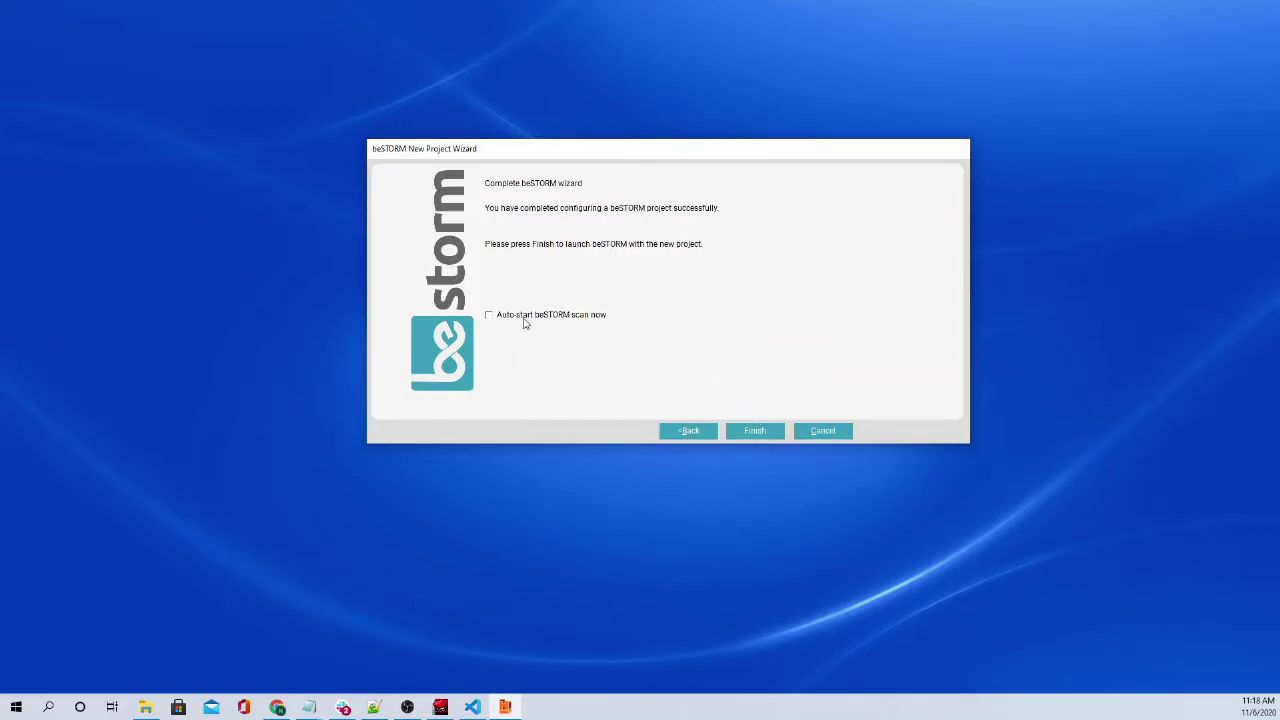
click(755, 431)
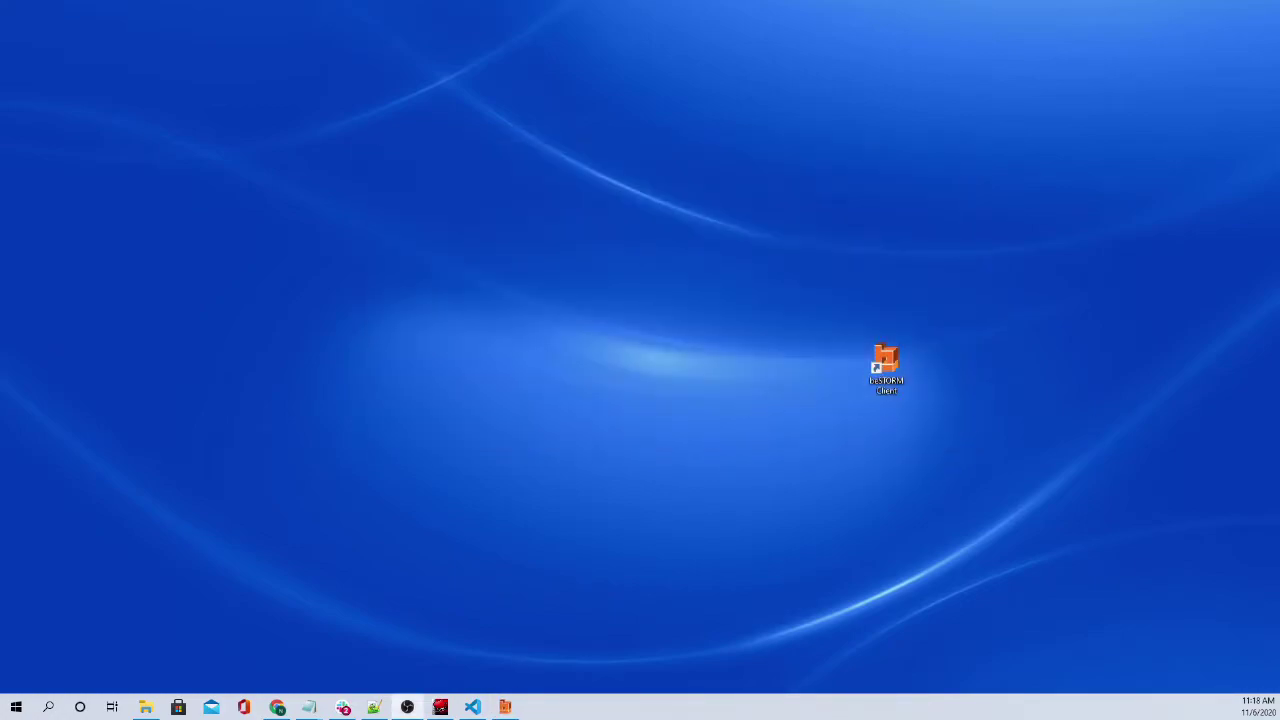
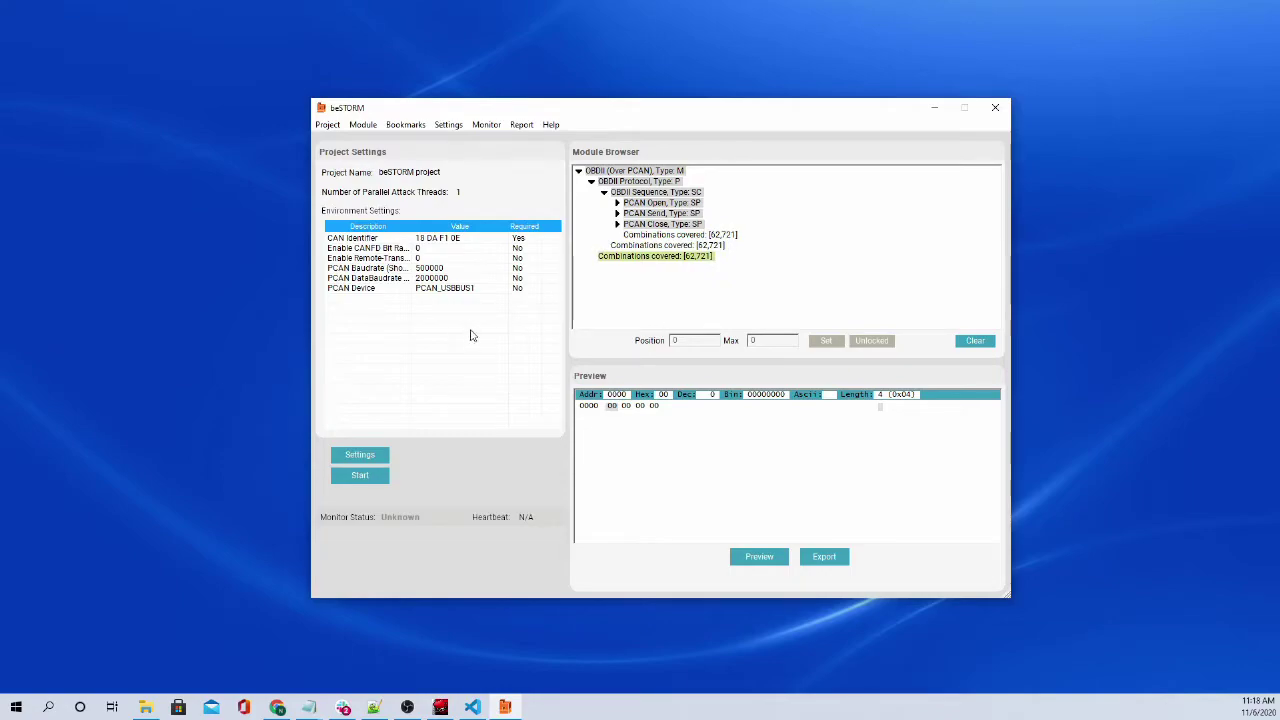
Step: Expand PCAN Open to view its device and baudrate parameters, then collapse the OBDII (Over PCAN) tree
click(617, 203)
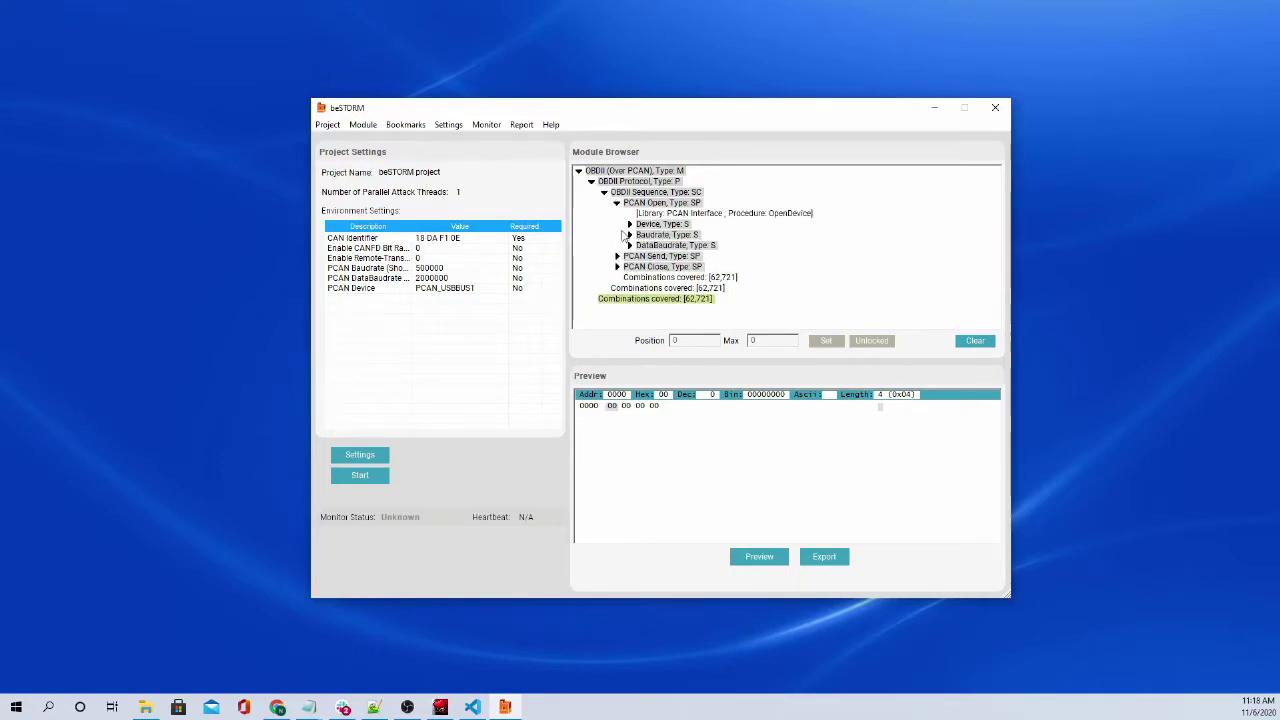
click(579, 172)
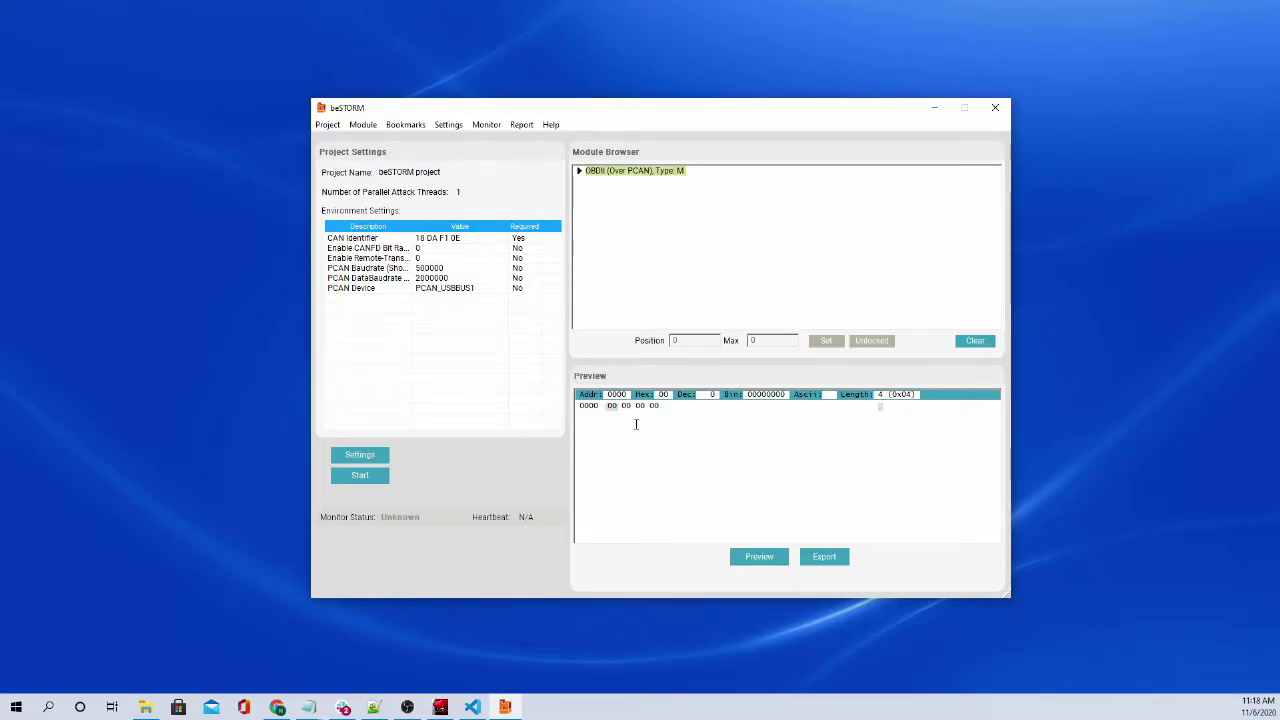
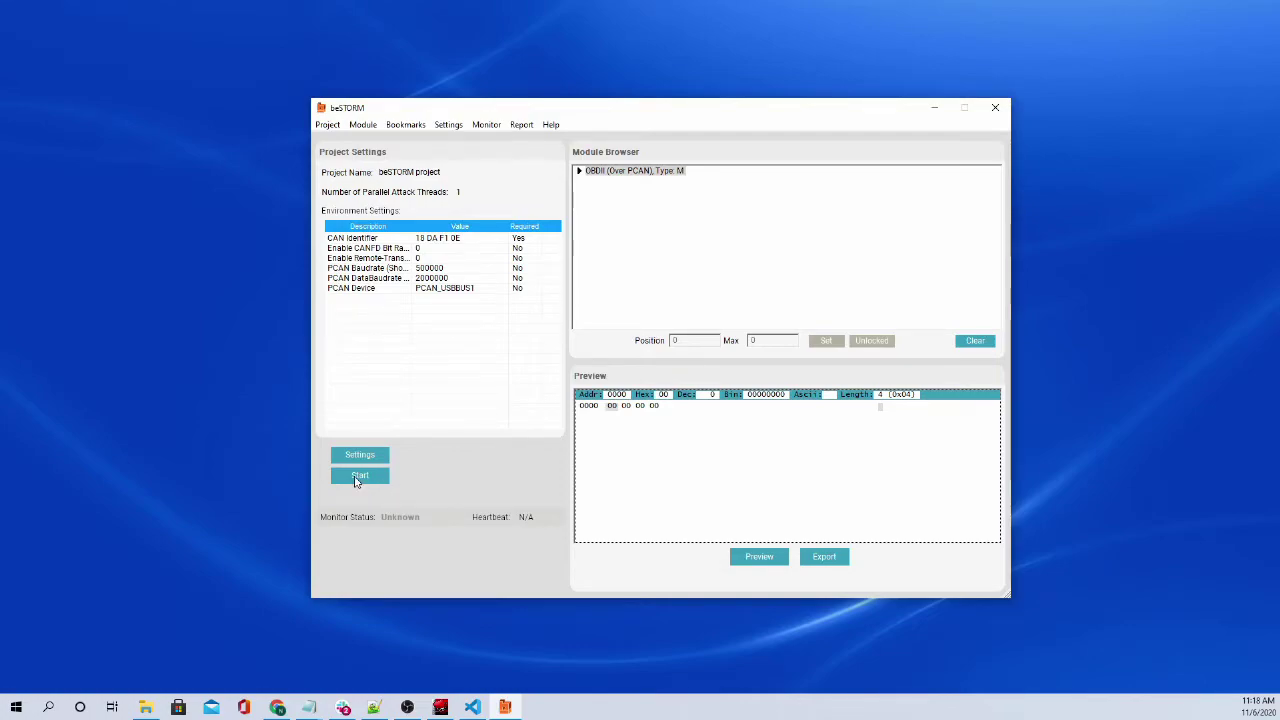
Step: Launch the OBDII (Over PCAN) fuzzing test, running 5 total combinations with live progress
click(358, 477)
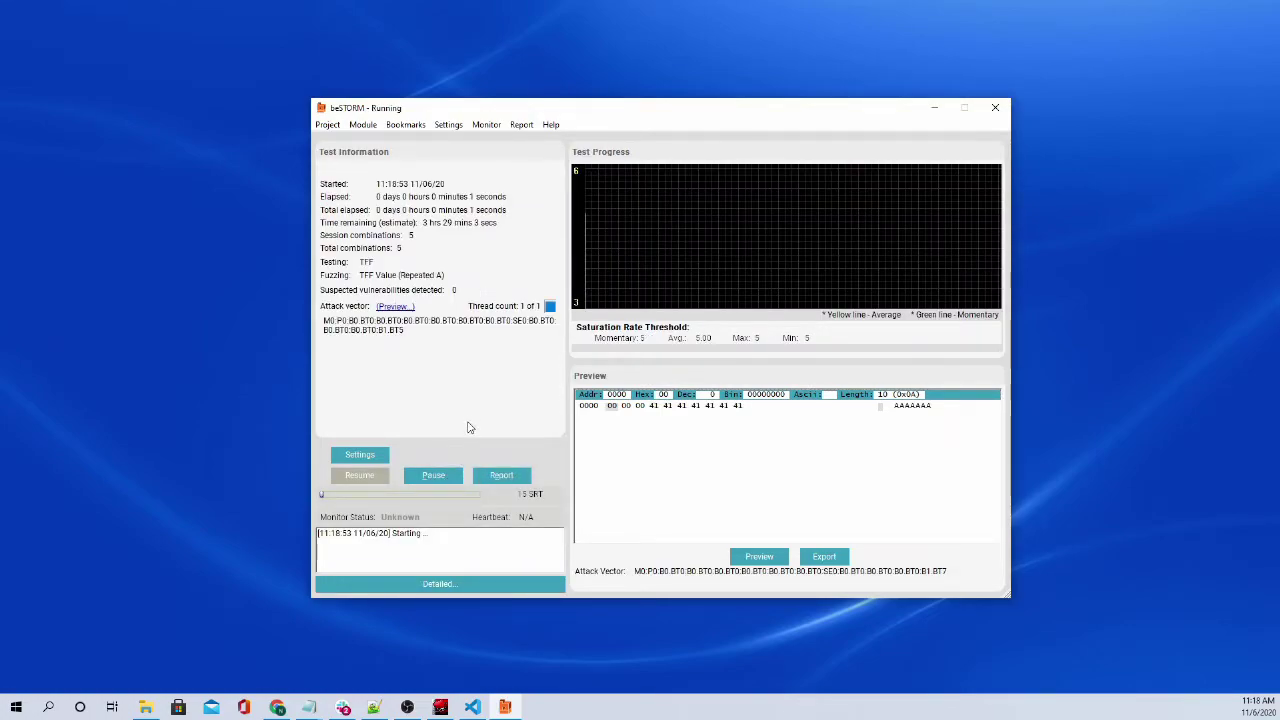
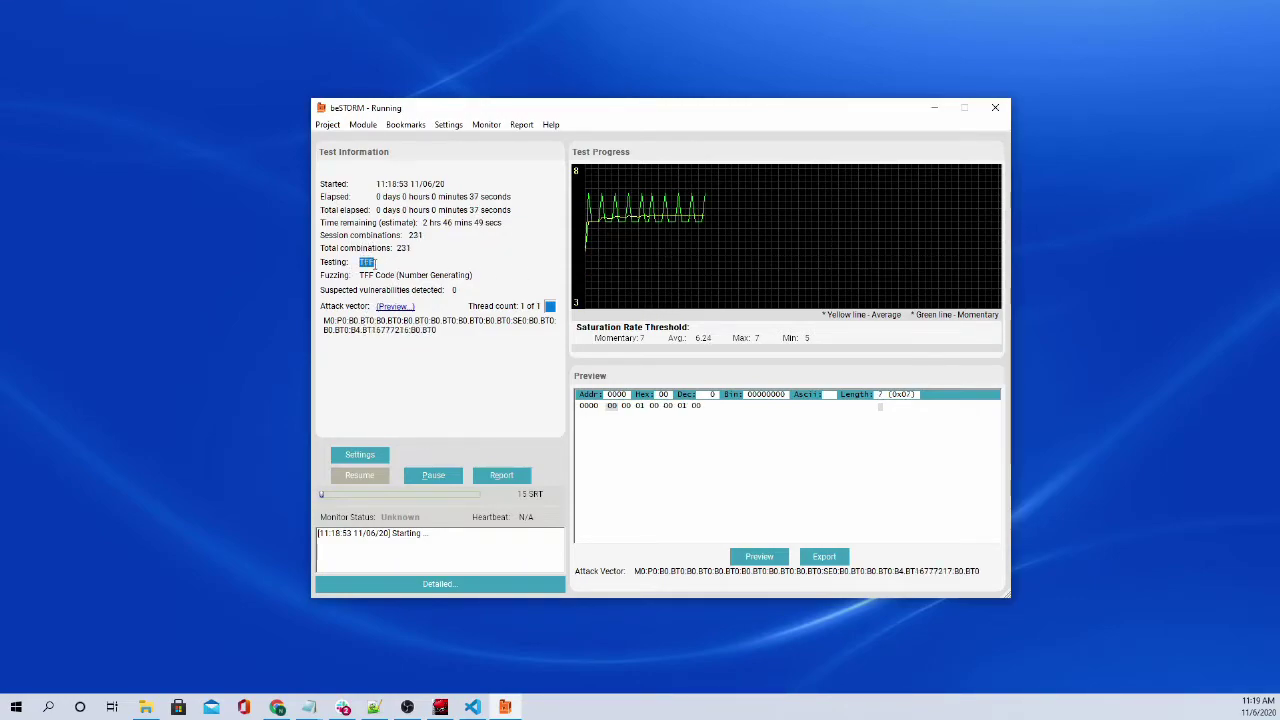
Step: Highlight the fuzzed field's text and the 'Starting' entry in the monitor log
drag(369, 275, 388, 278)
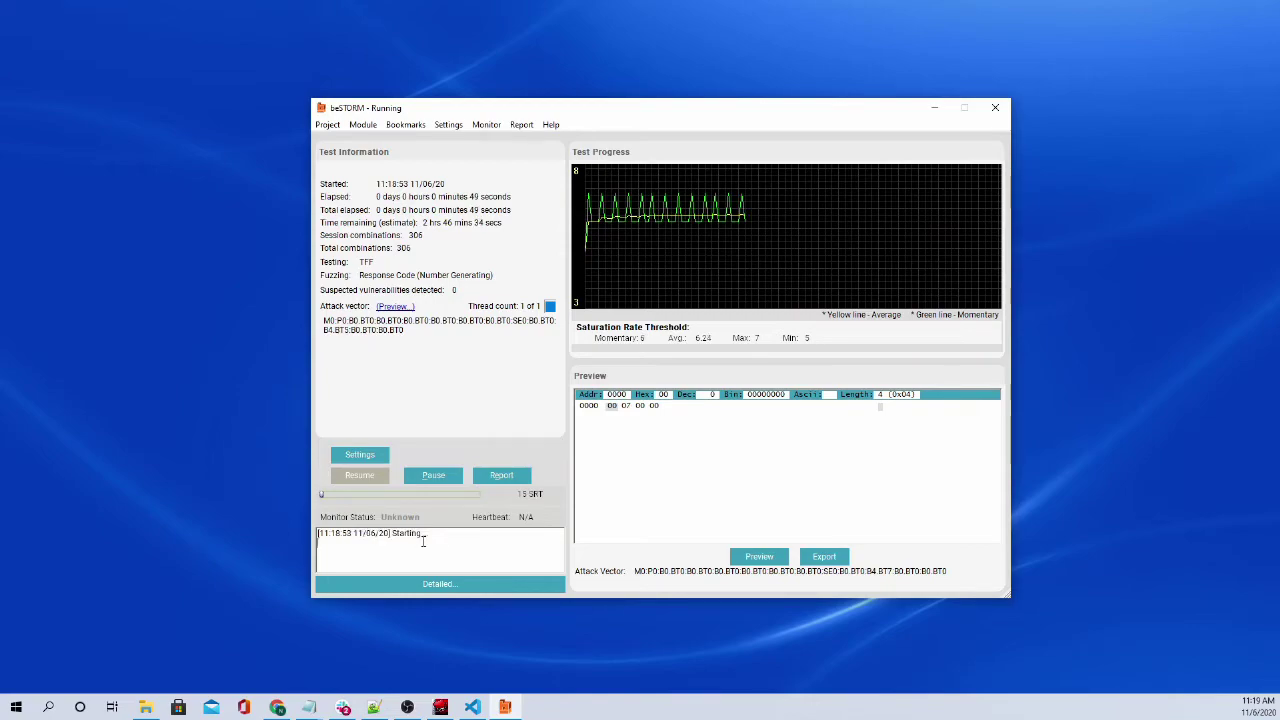
drag(432, 533, 318, 533)
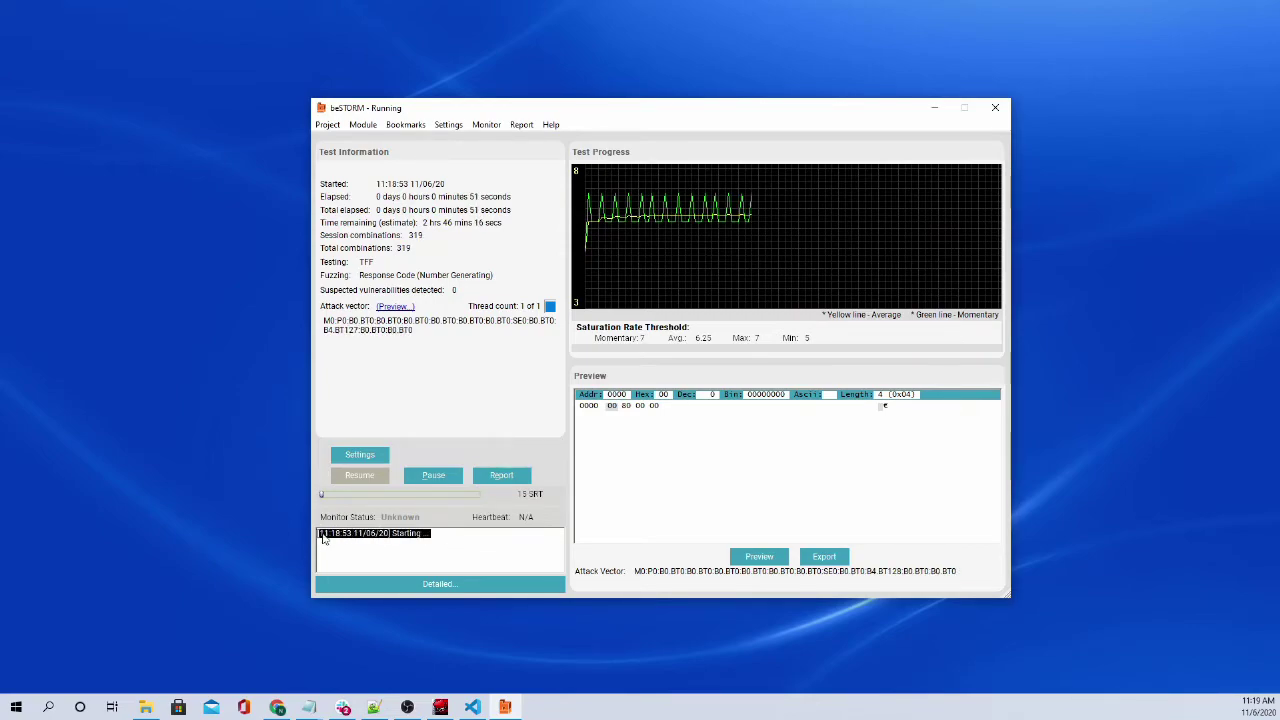
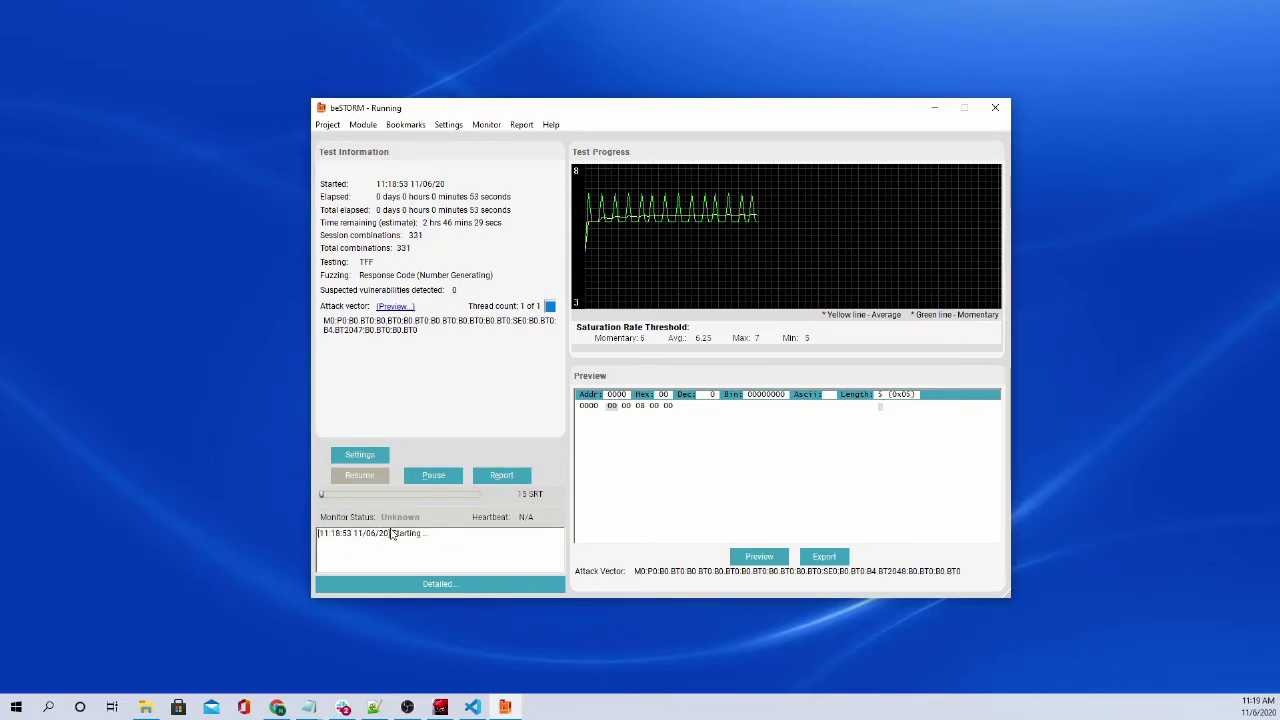
Step: Pause the running fuzzing test after 344 combinations, with 0 suspected vulnerabilities
click(432, 476)
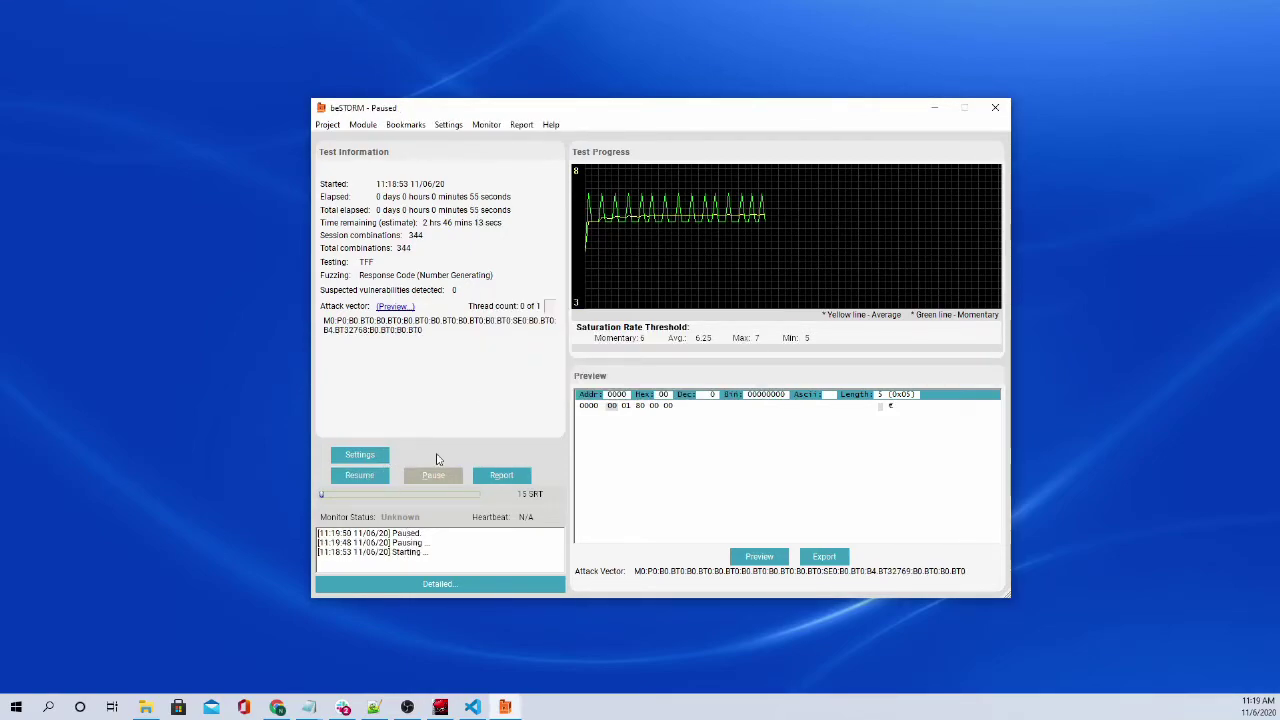
Step: Save the project, overwriting the default settings file
click(328, 124)
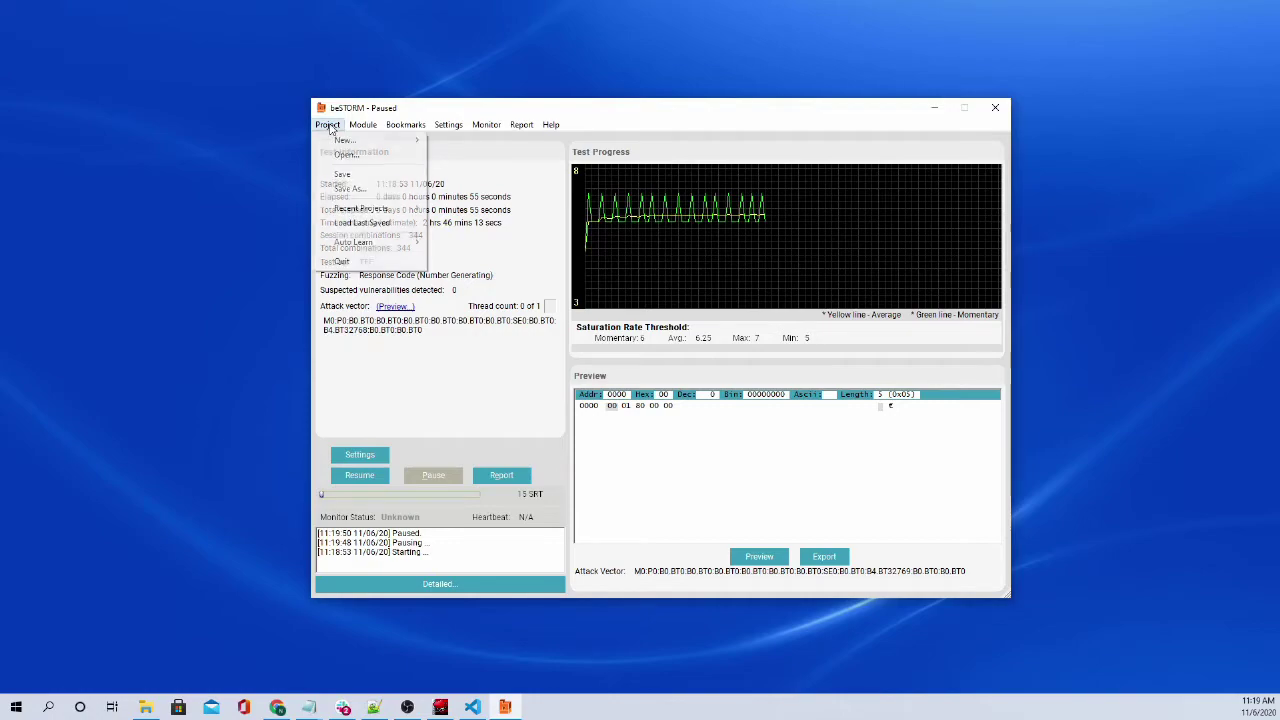
click(363, 176)
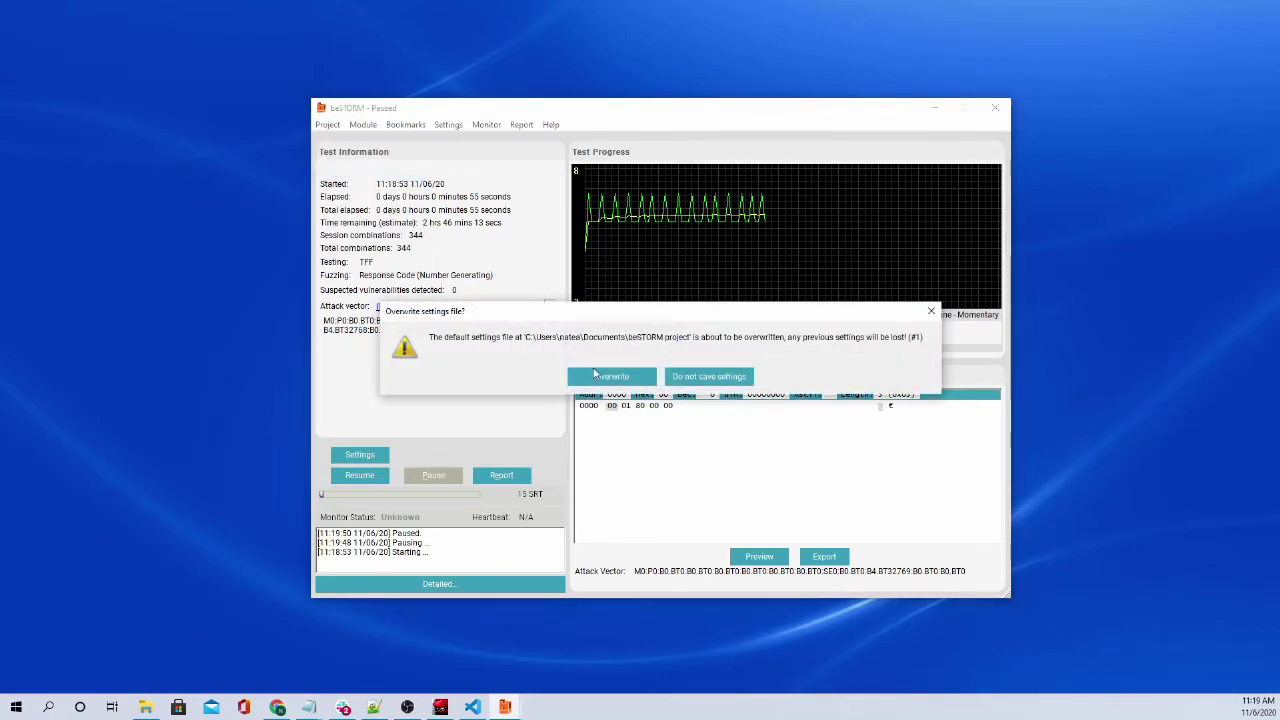
click(612, 377)
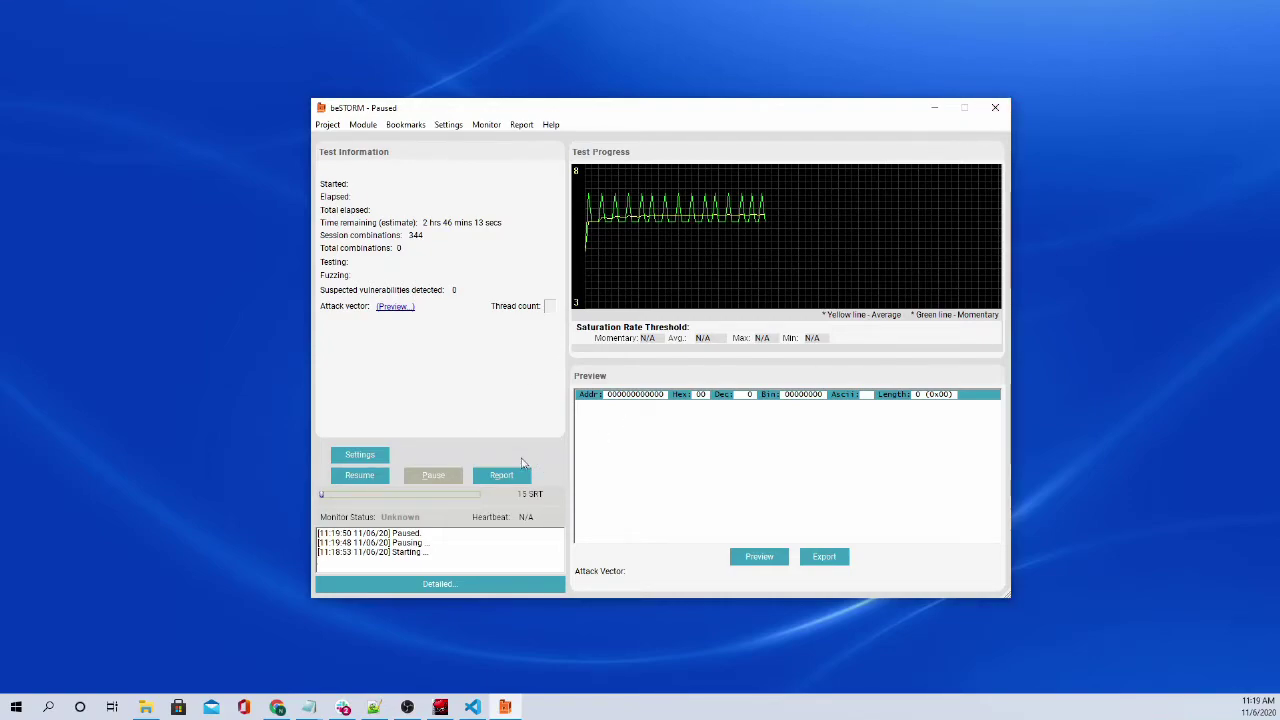
Step: Resume the paused fuzzing test as a new running session
click(330, 126)
click(330, 128)
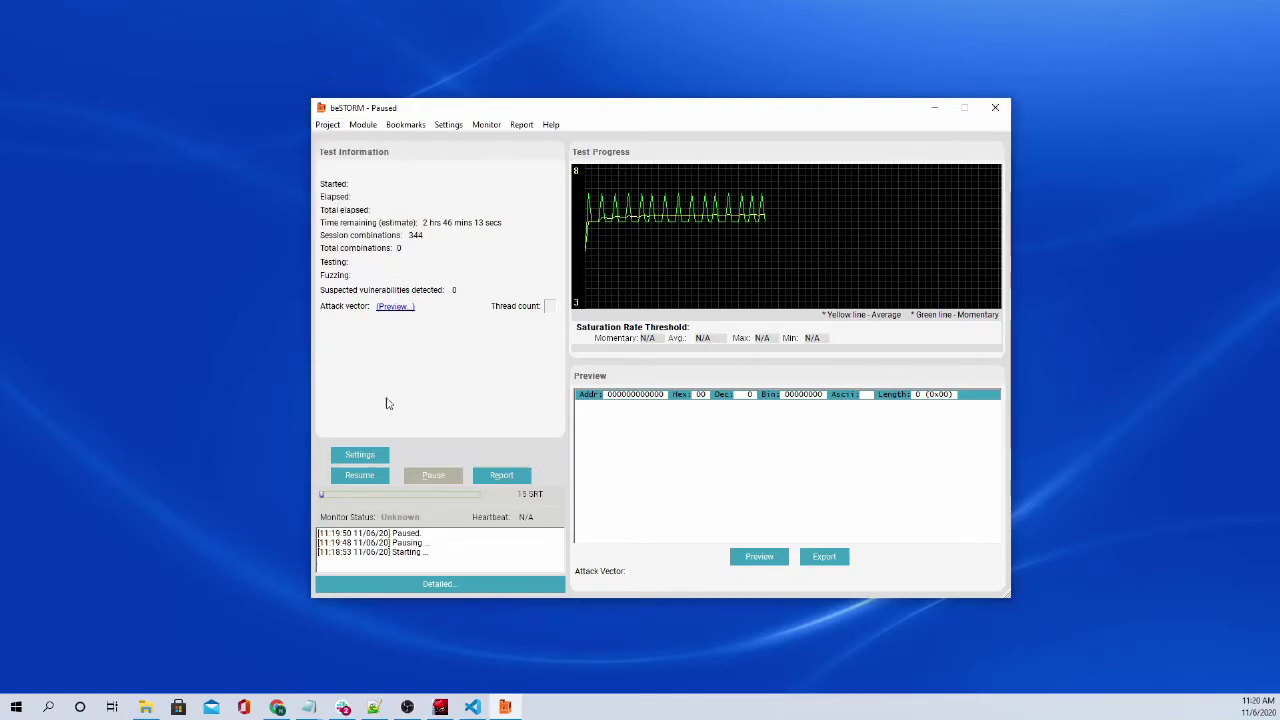
click(368, 475)
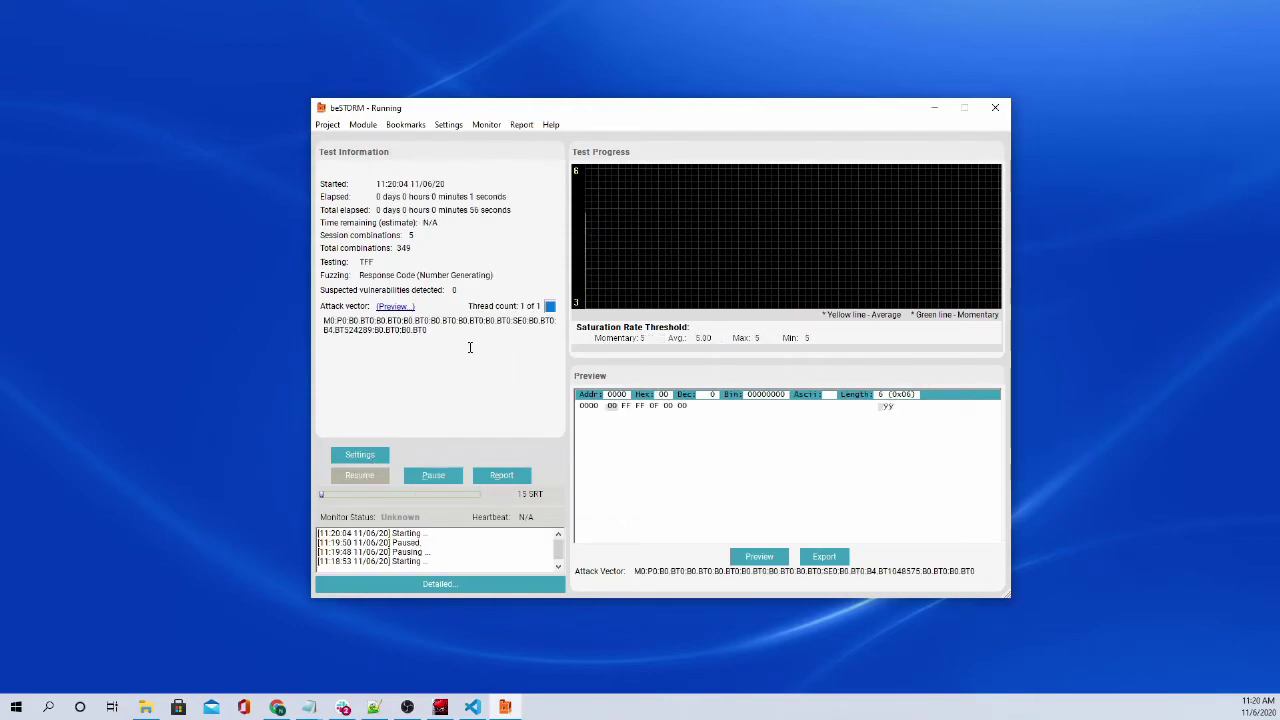
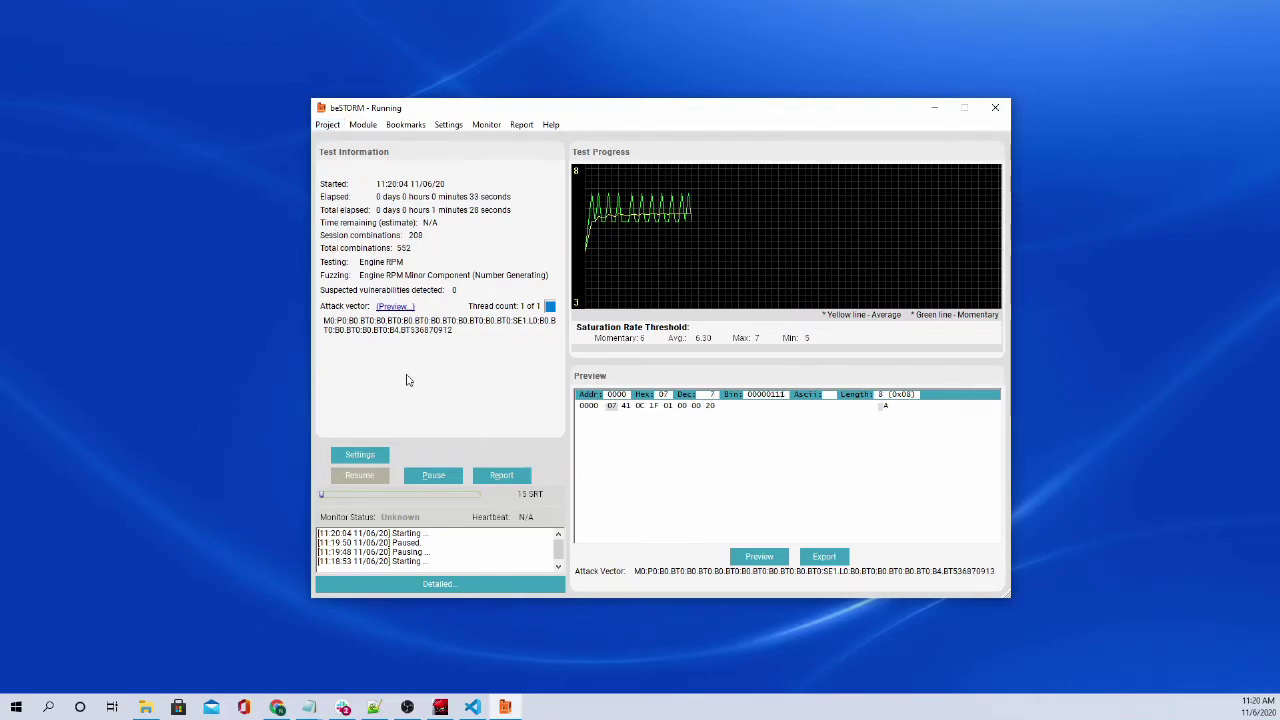
Step: Pause the Engine RPM fuzzing run at 214 combinations and bring up the Report menu
click(432, 478)
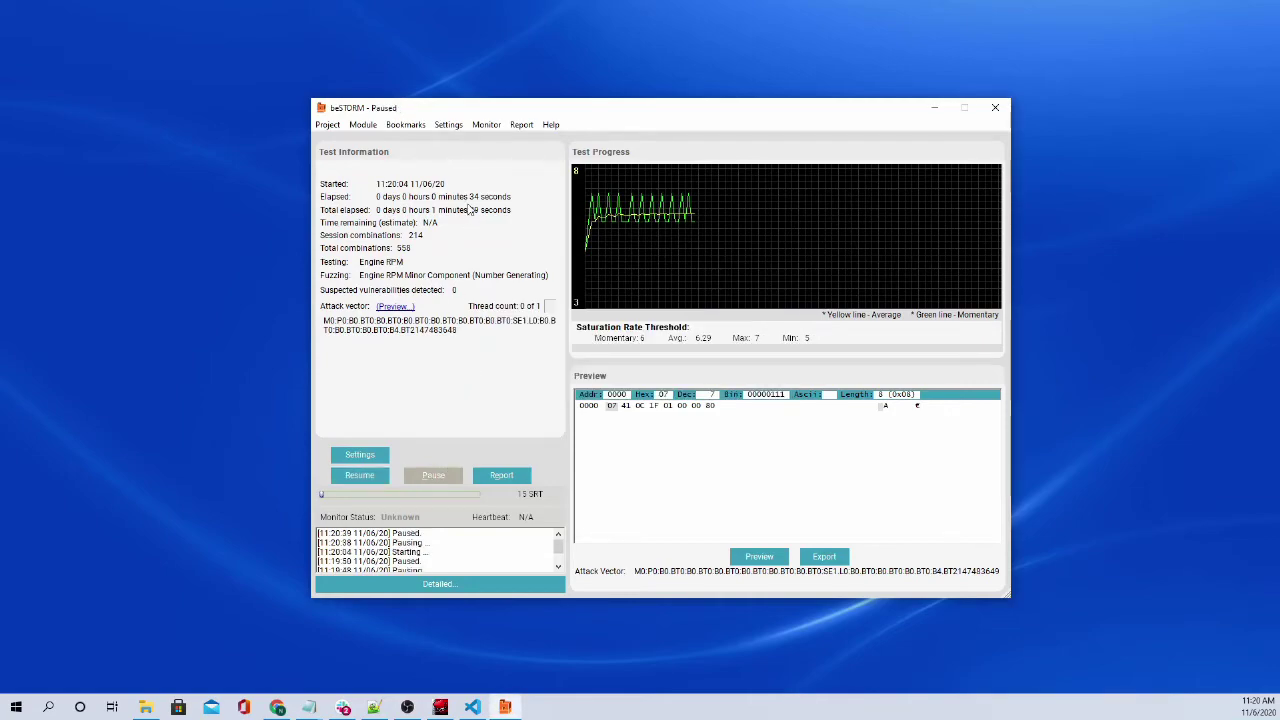
click(520, 126)
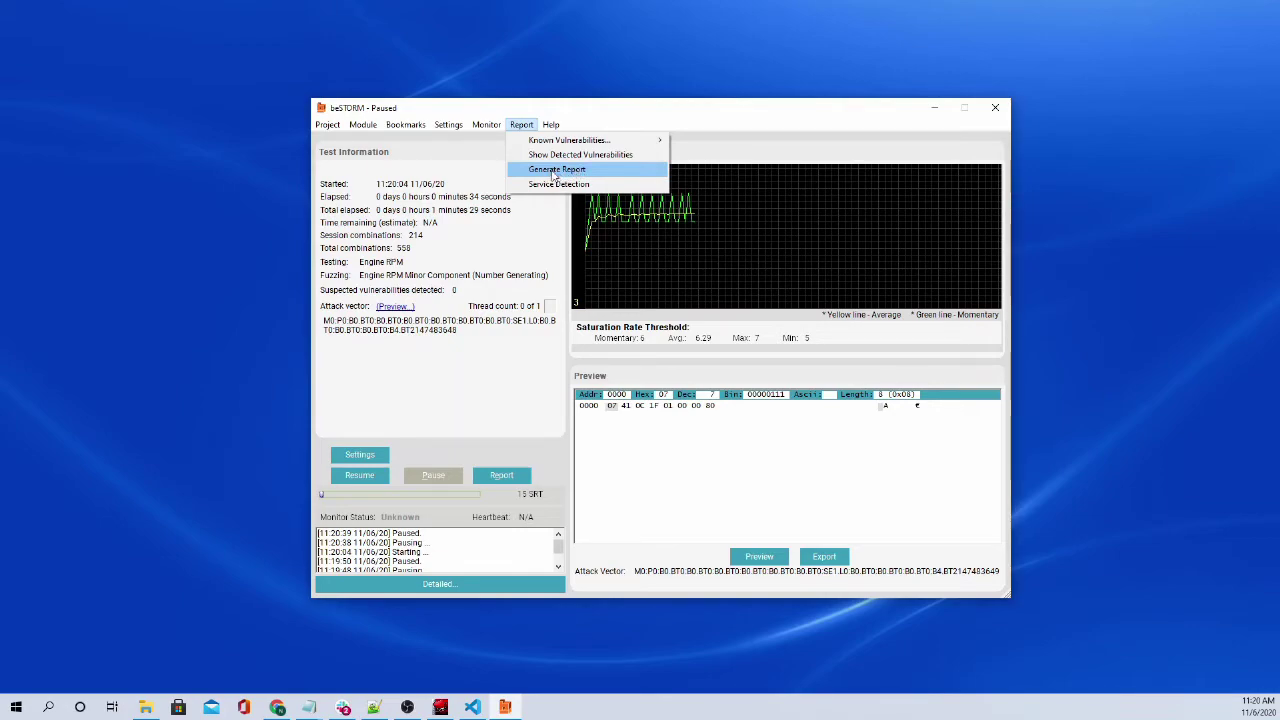
Step: Generate an HTML-format session report saved as report.html after checking the save path
click(545, 170)
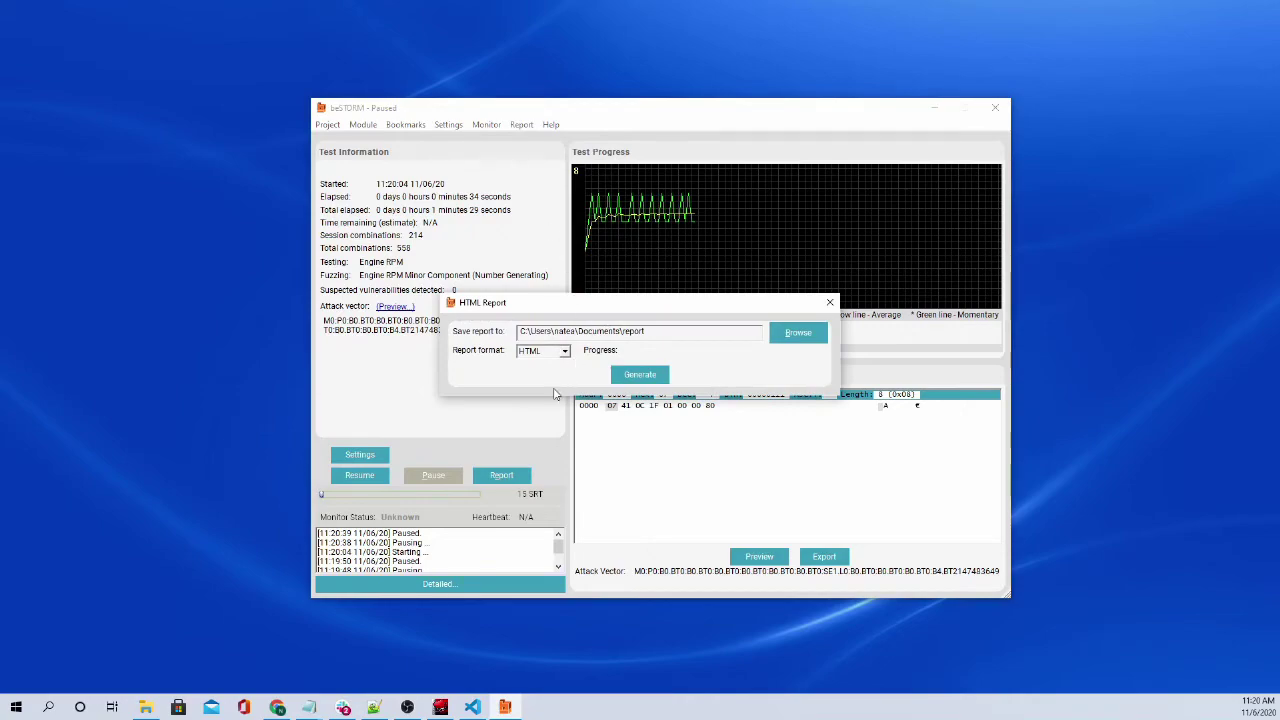
click(564, 352)
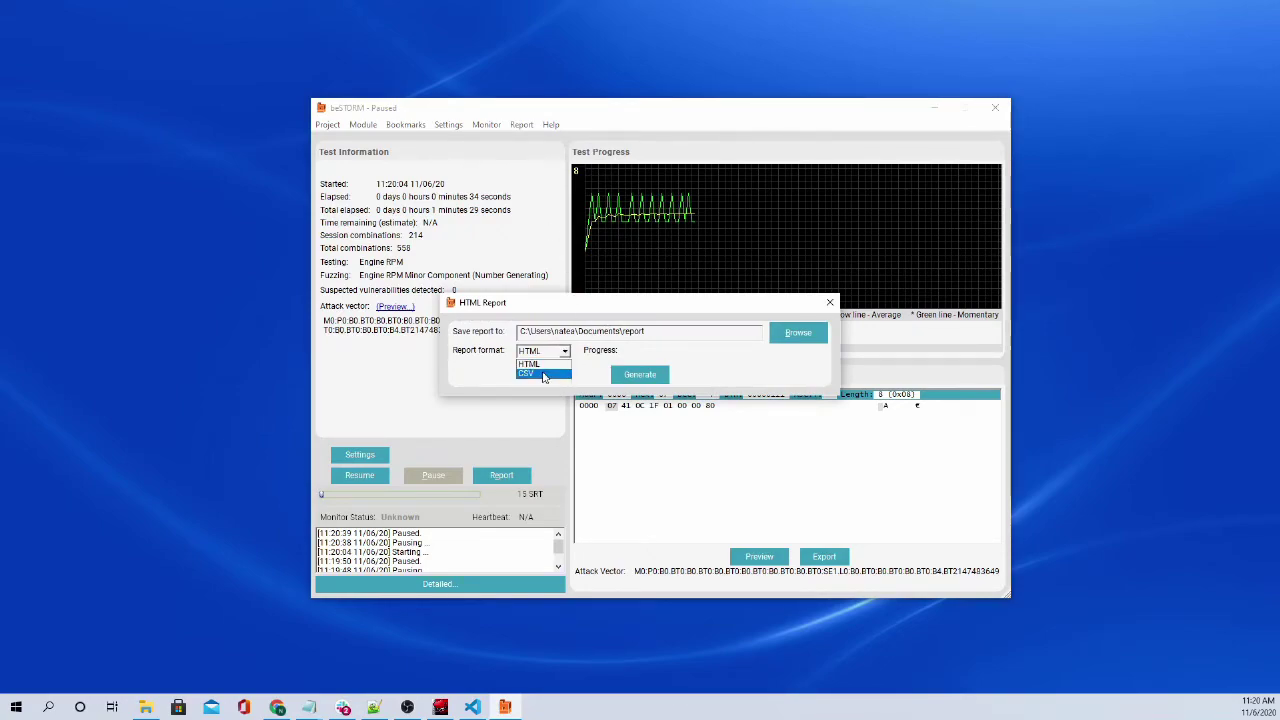
click(541, 364)
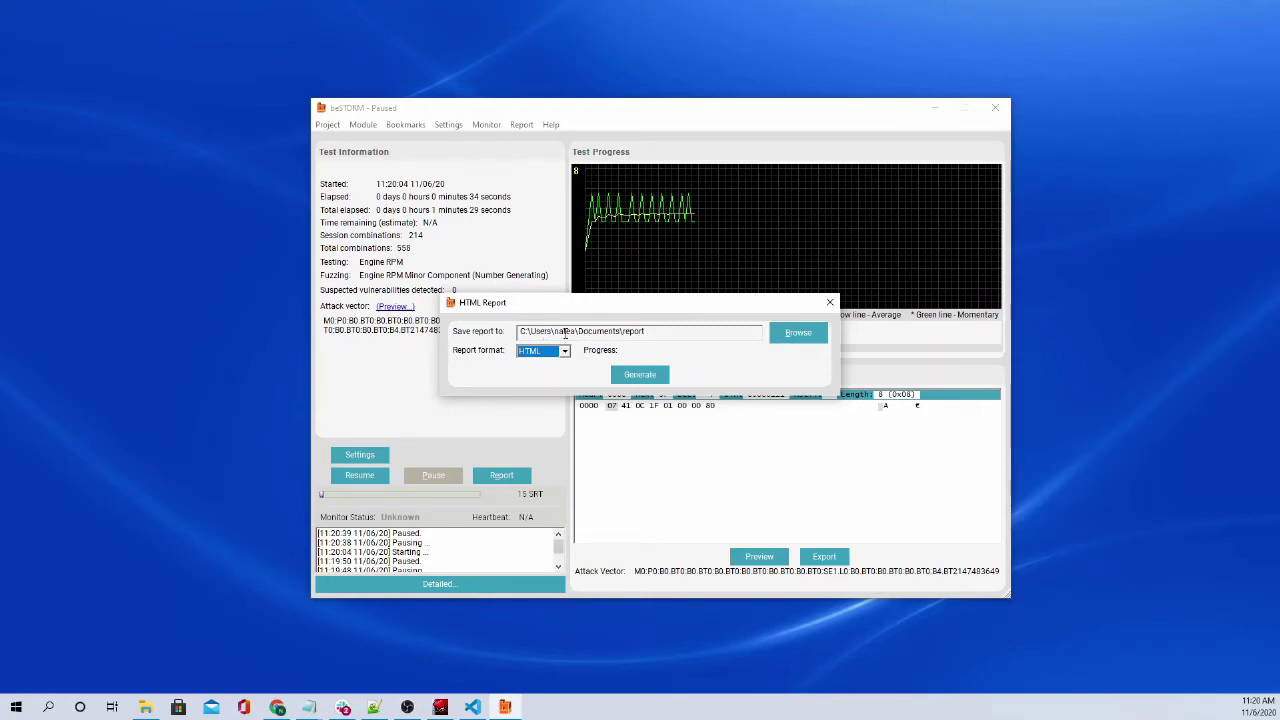
click(625, 333)
click(640, 375)
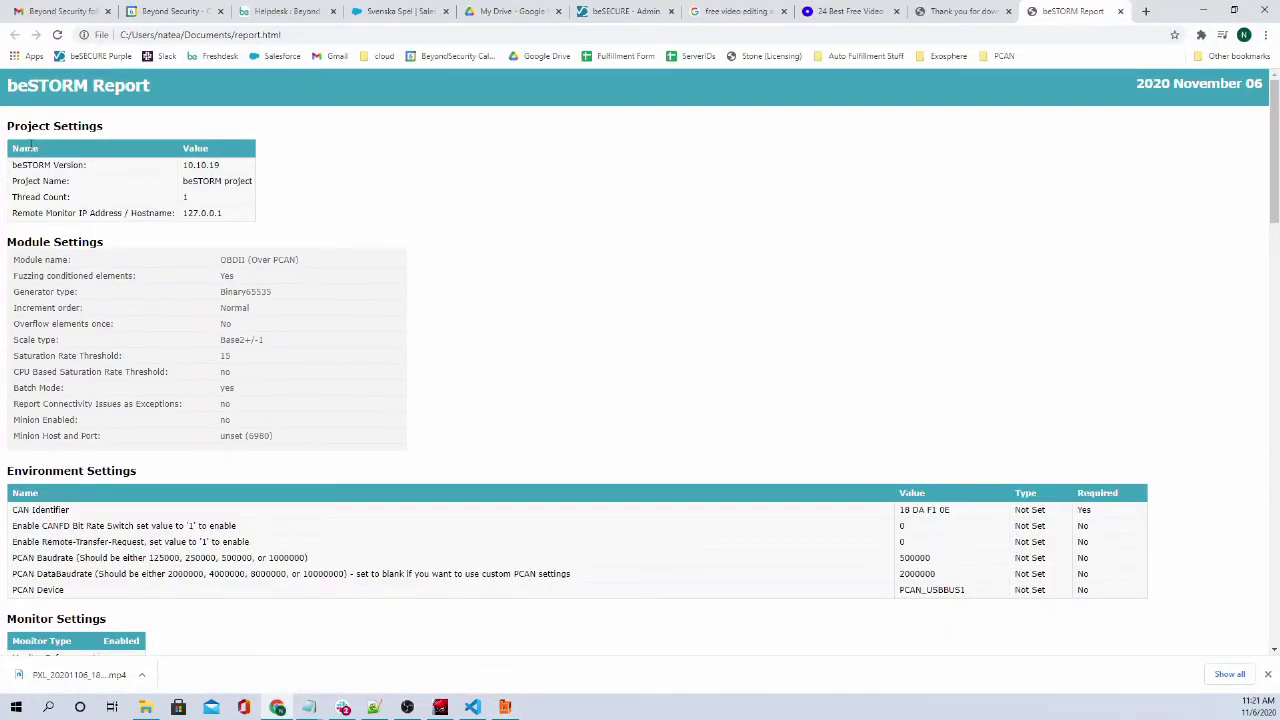
Step: Scroll the report past Module, Environment and Monitor Settings down to Default Attack Types
scroll(119, 146, down, 4)
scroll(89, 141, up, 4)
scroll(45, 188, down, 2)
scroll(55, 135, up, 1)
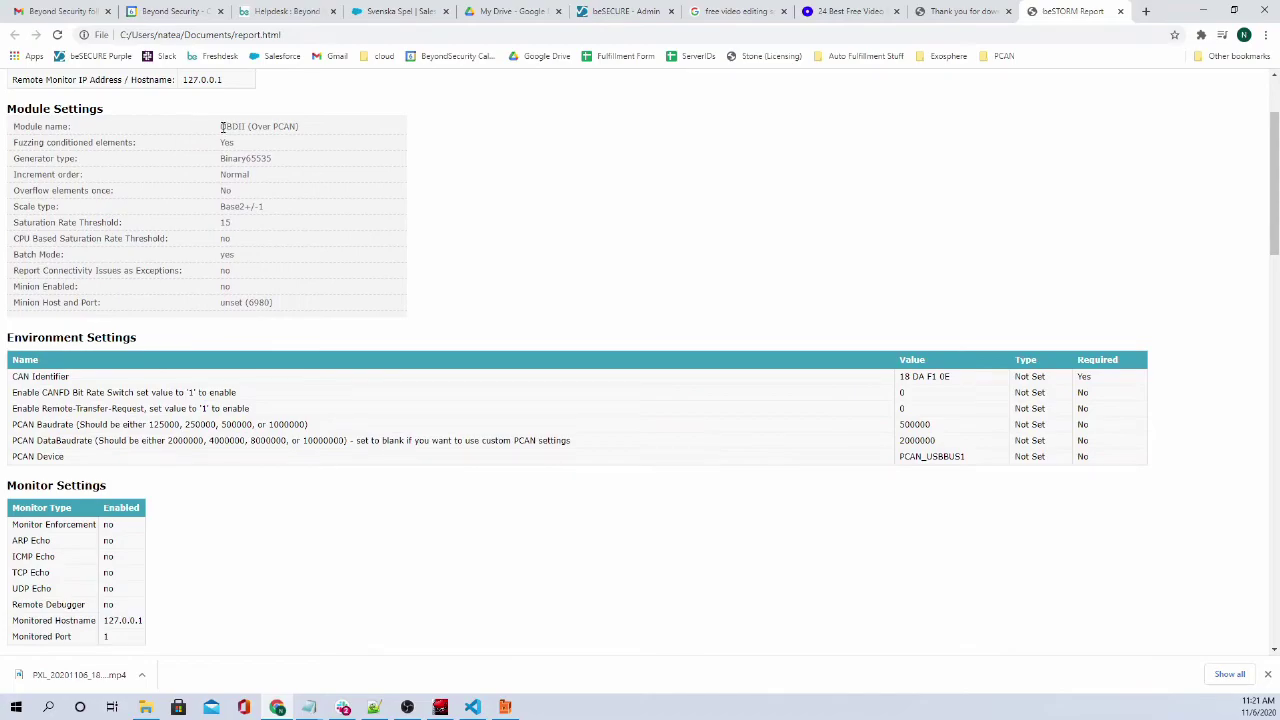
drag(222, 126, 312, 134)
click(310, 150)
scroll(165, 380, down, 2)
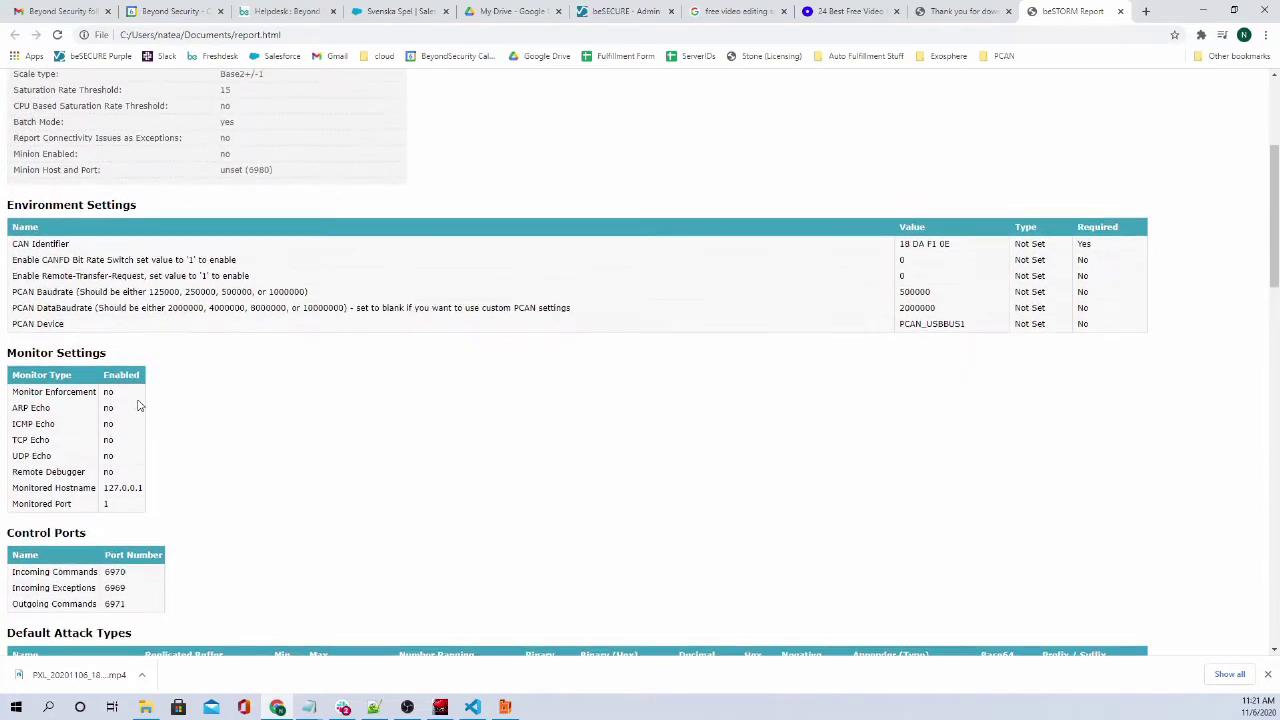
scroll(139, 405, down, 2)
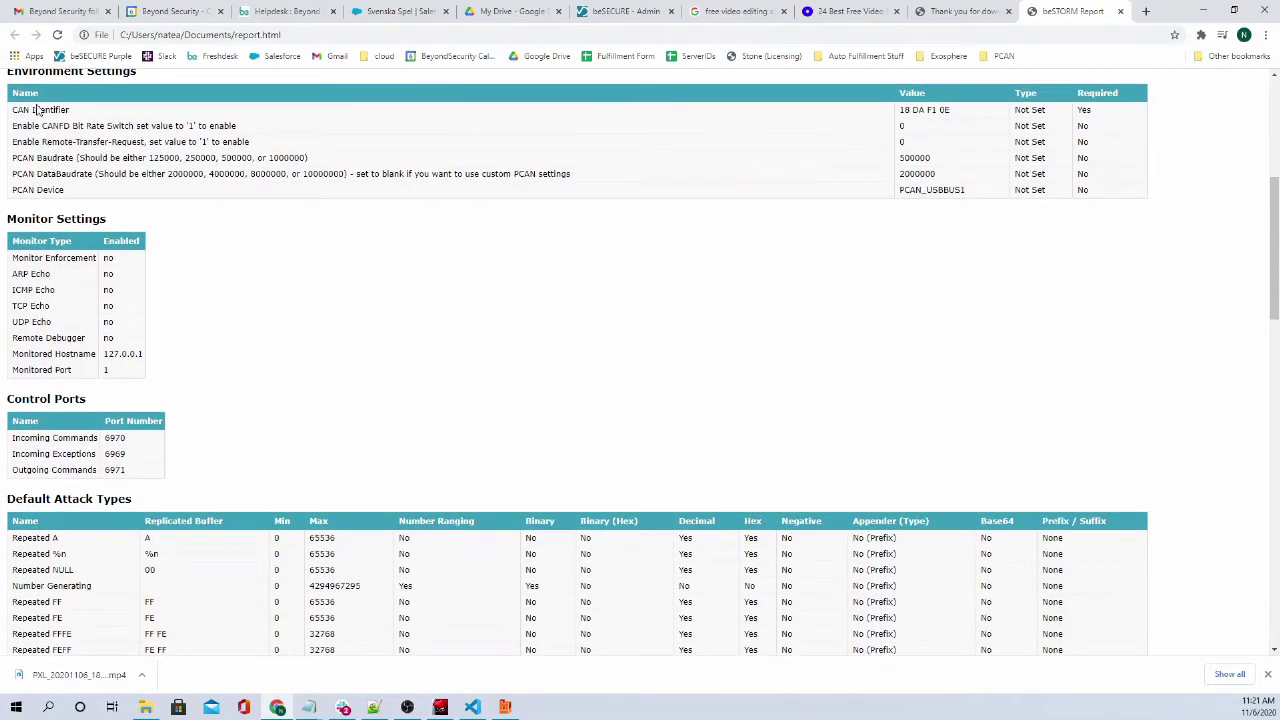
scroll(59, 175, down, 4)
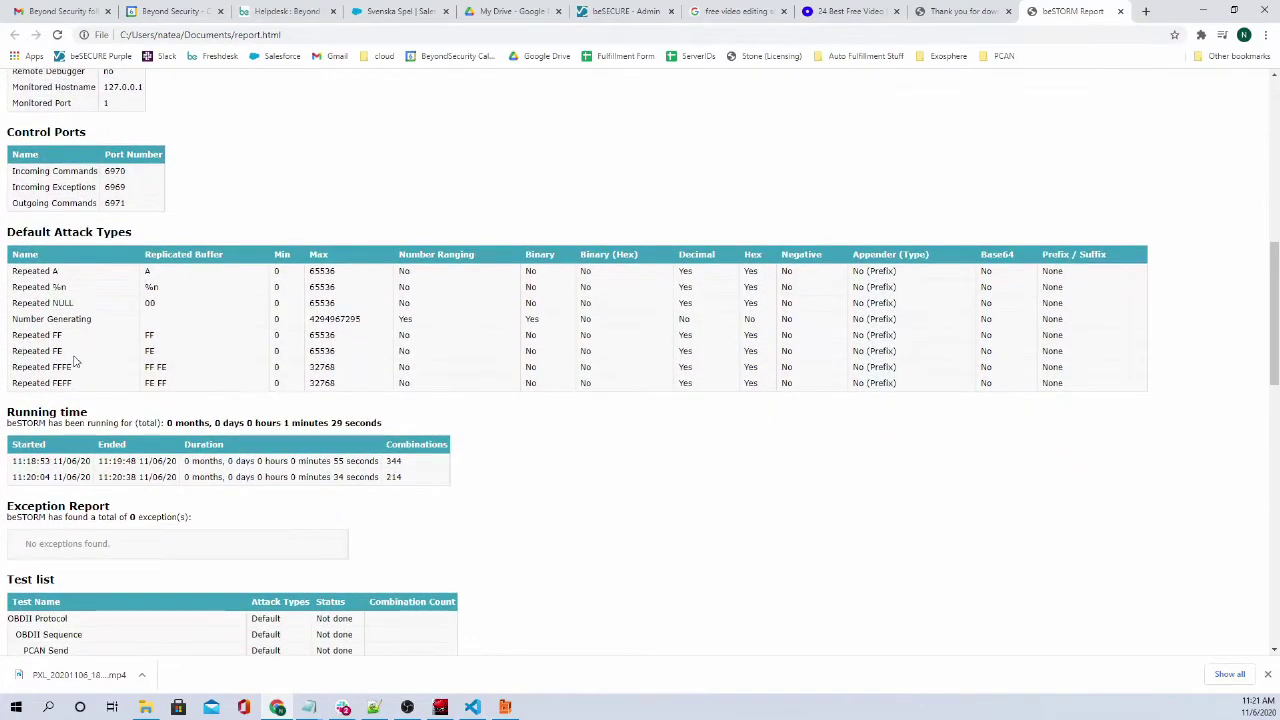
scroll(30, 270, down, 2)
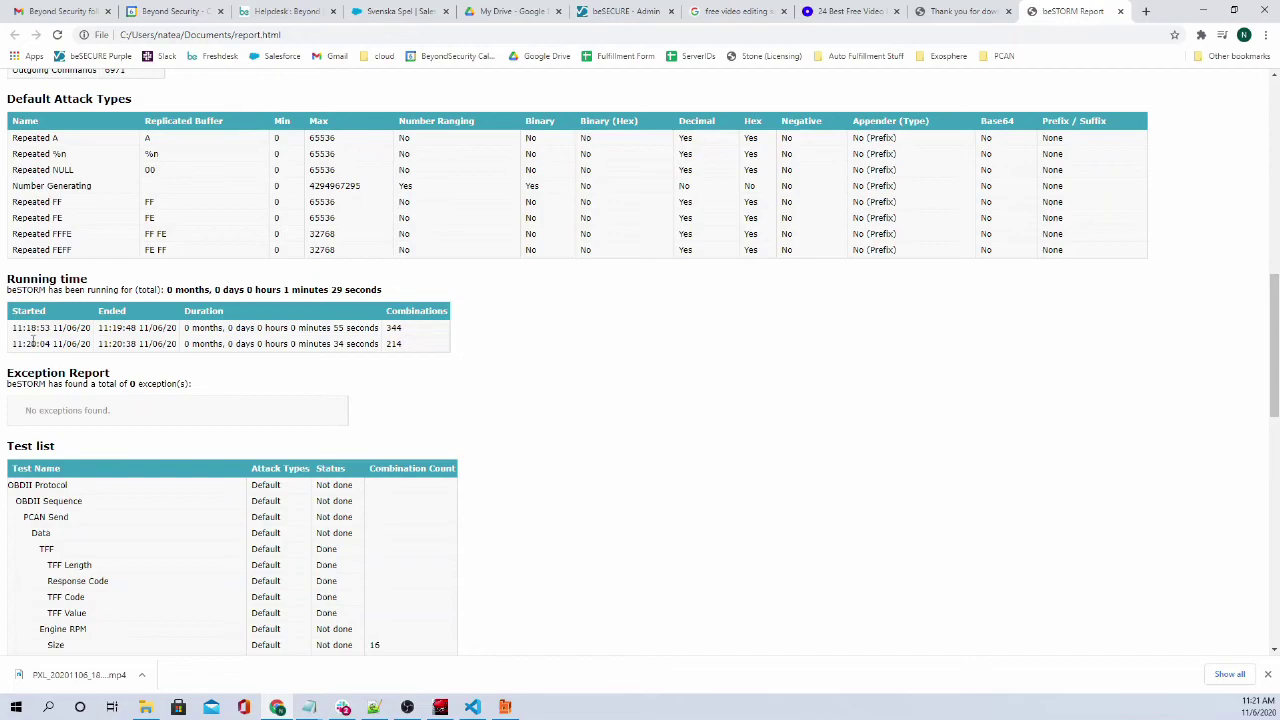
Step: Highlight both session rows in Running time and the zero-exception Exception Report summary
drag(14, 327, 416, 347)
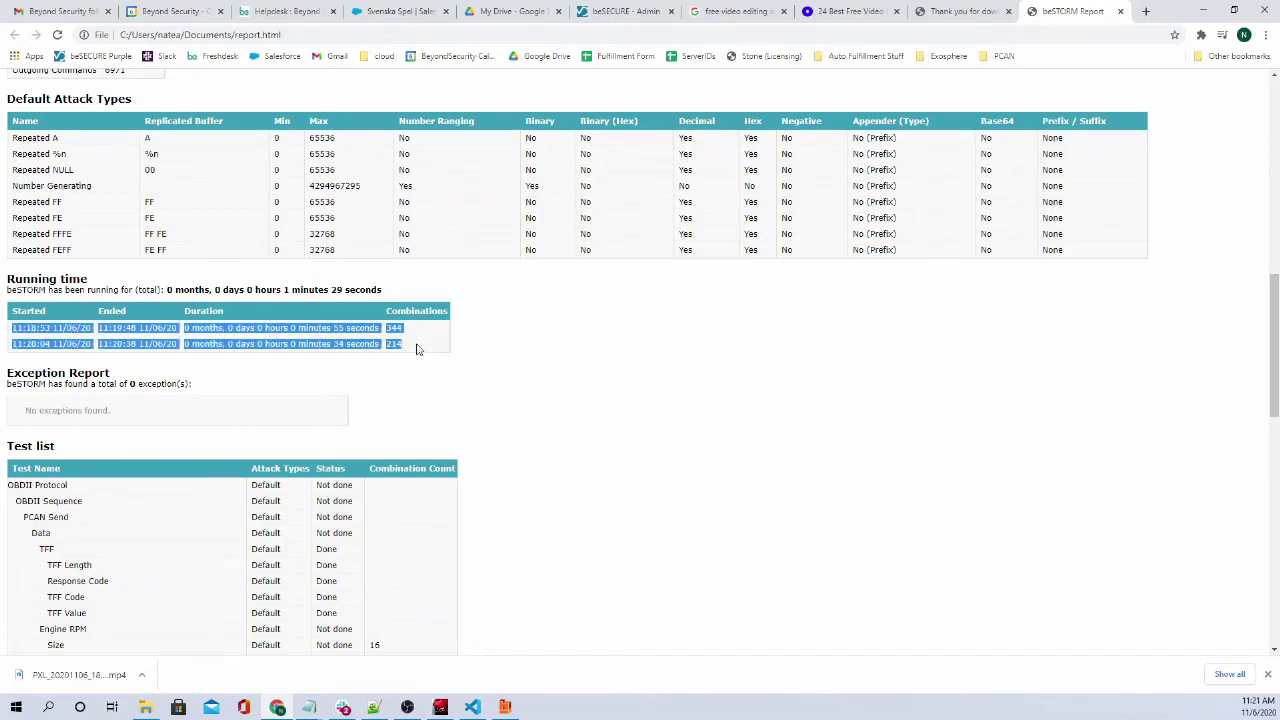
click(416, 347)
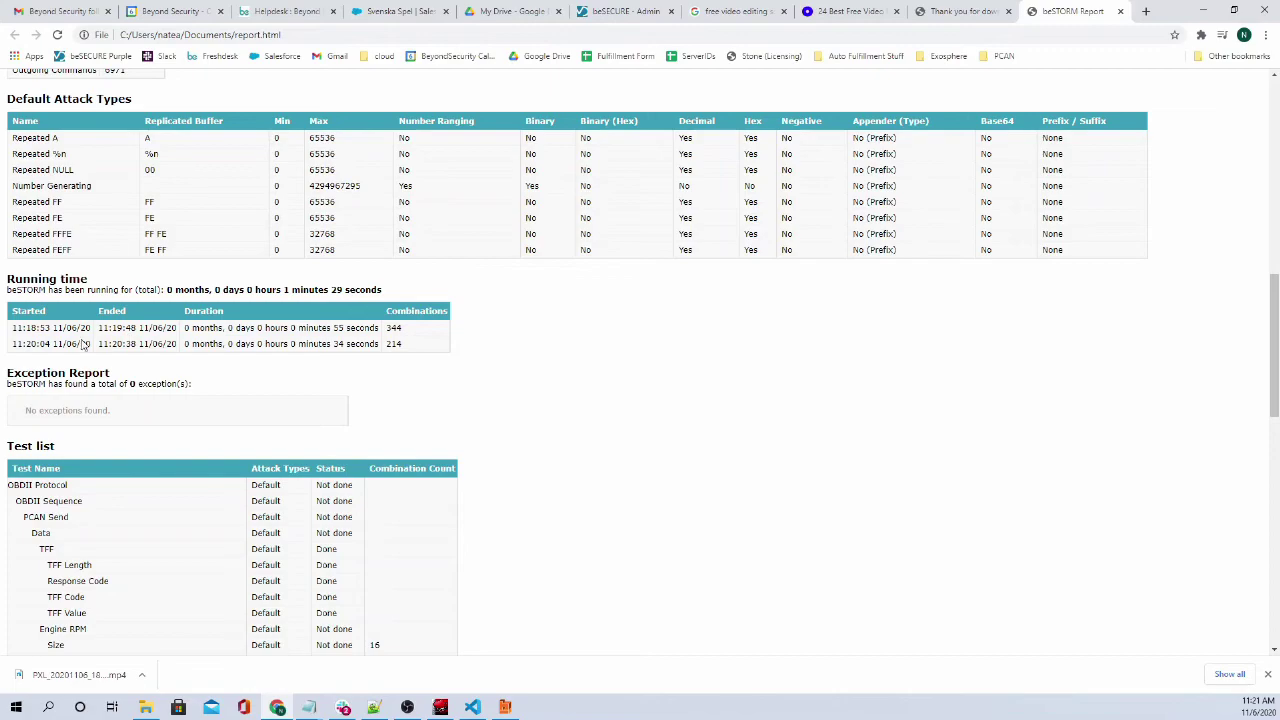
drag(17, 323, 392, 346)
click(392, 346)
scroll(48, 241, down, 2)
drag(7, 248, 204, 254)
click(202, 260)
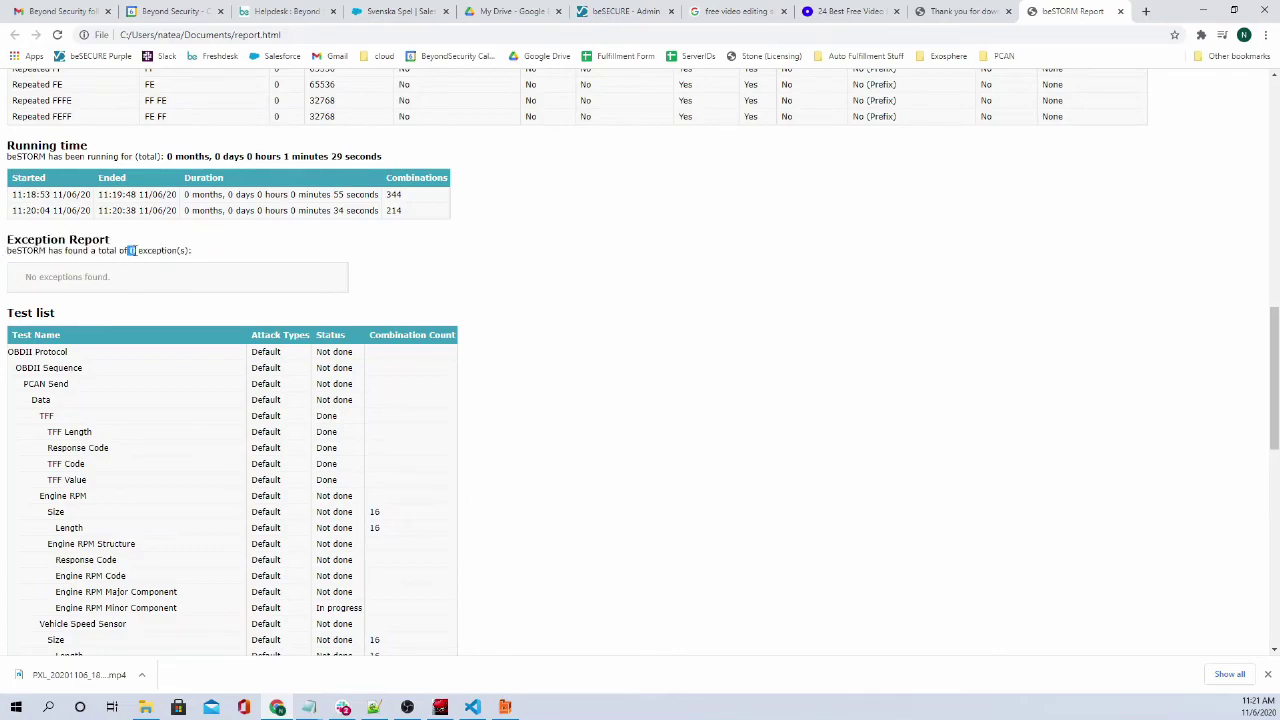
Step: Scroll through the whole Test list, then minimize Chrome to return to paused beSTORM
scroll(149, 391, down, 2)
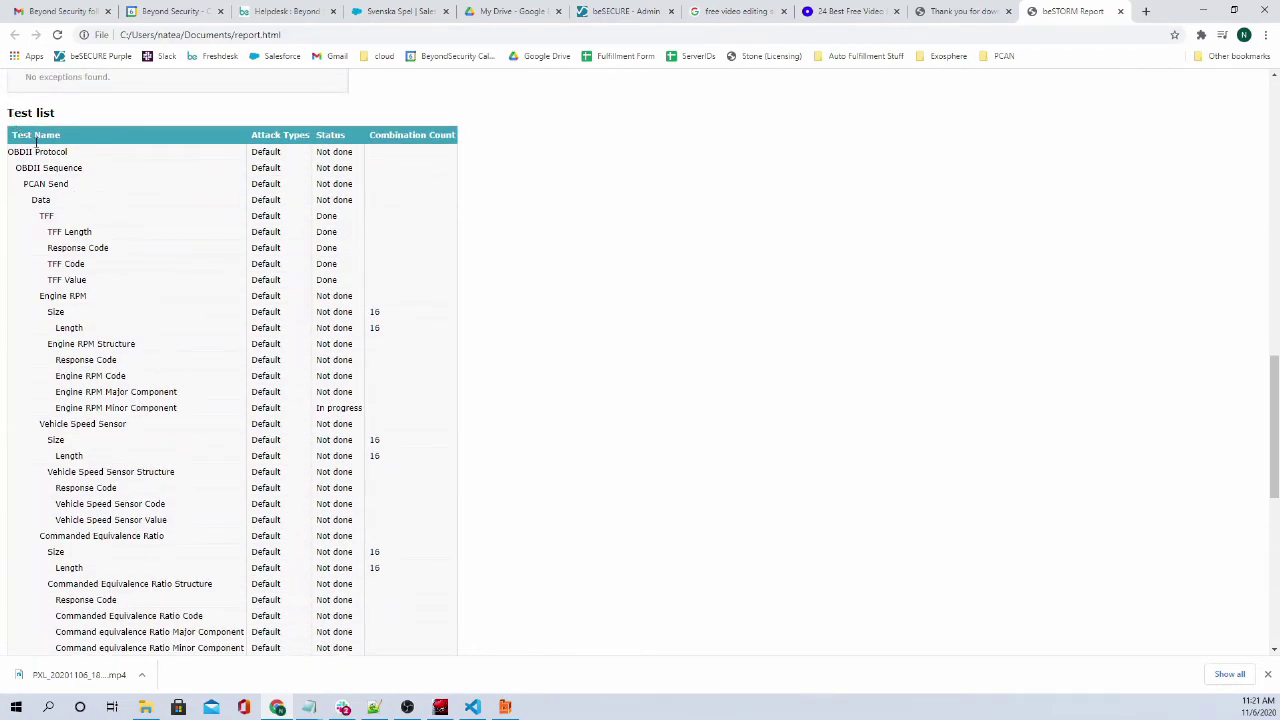
scroll(94, 231, down, 6)
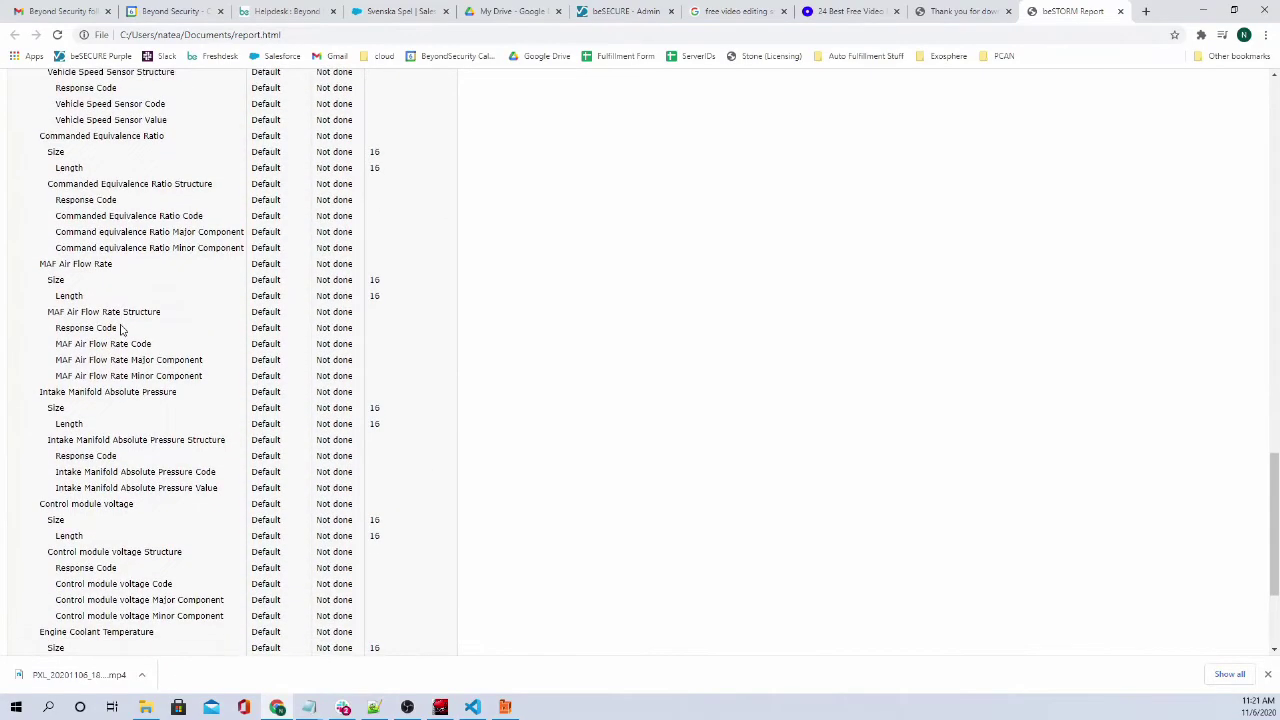
scroll(149, 416, up, 8)
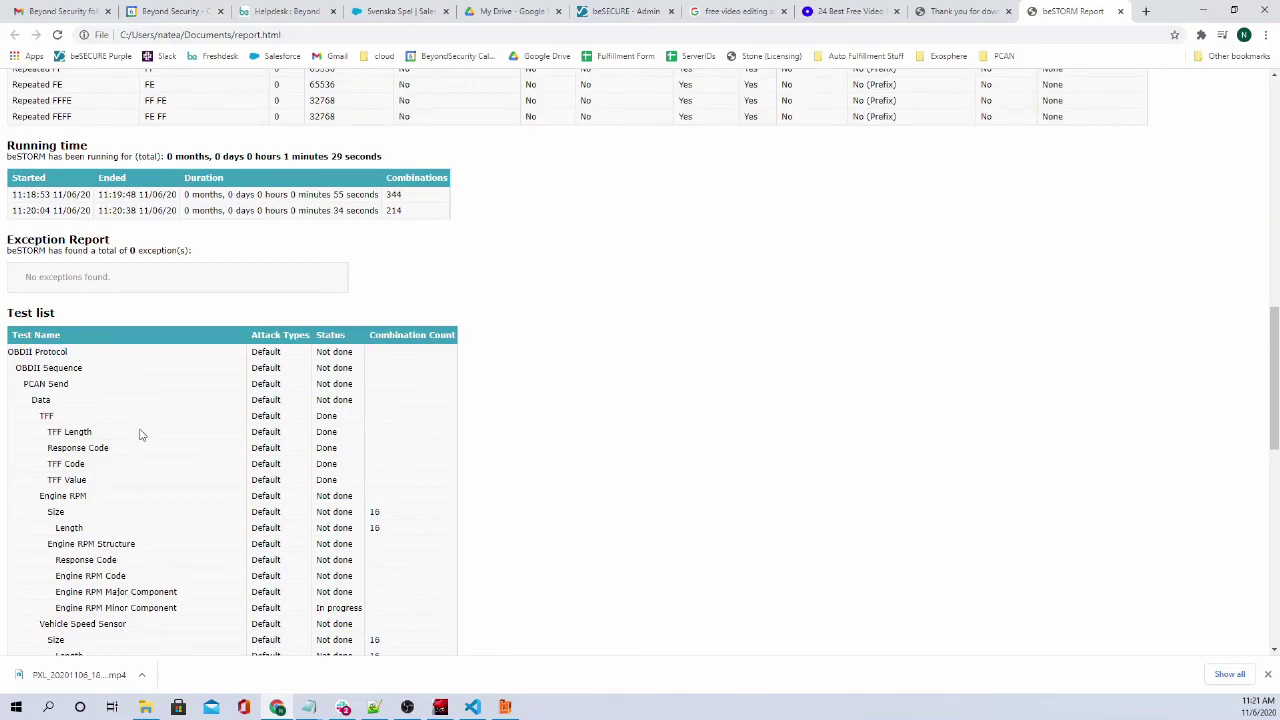
scroll(300, 440, down, 3)
scroll(325, 425, up, 5)
scroll(100, 463, down, 2)
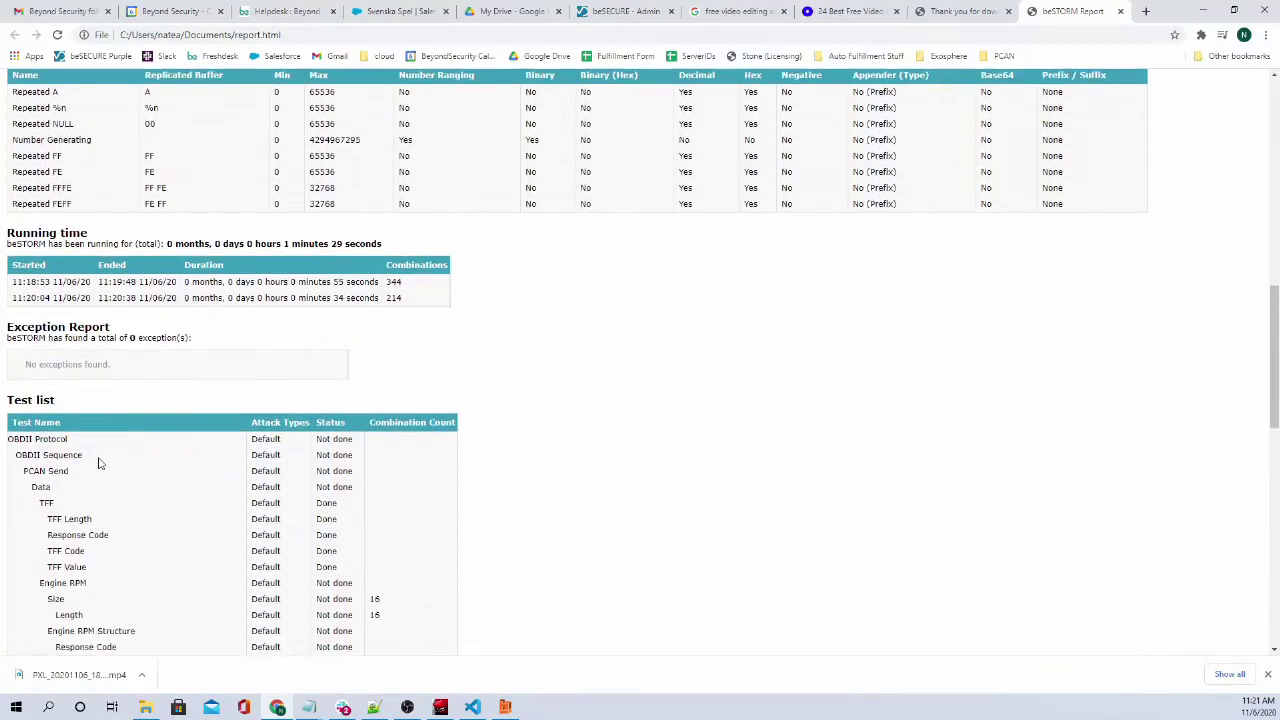
drag(67, 352, 30, 336)
click(30, 336)
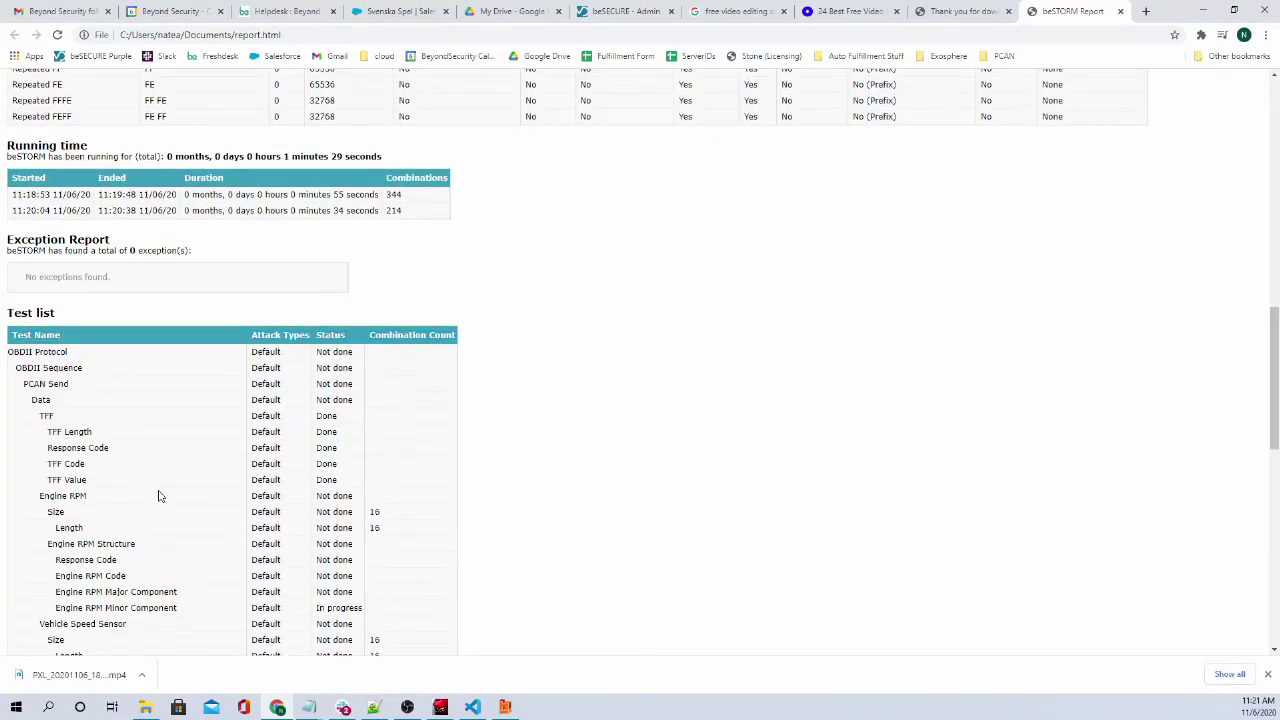
scroll(150, 470, down, 6)
scroll(197, 410, down, 2)
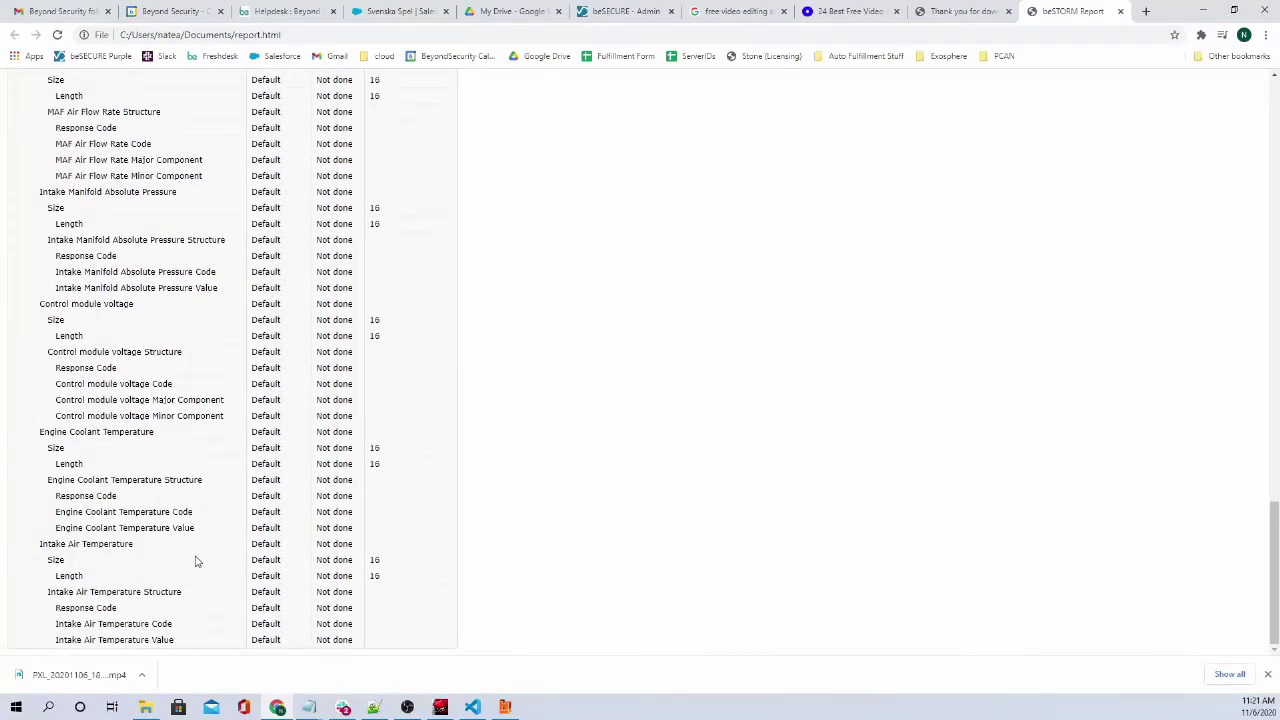
scroll(509, 560, up, 15)
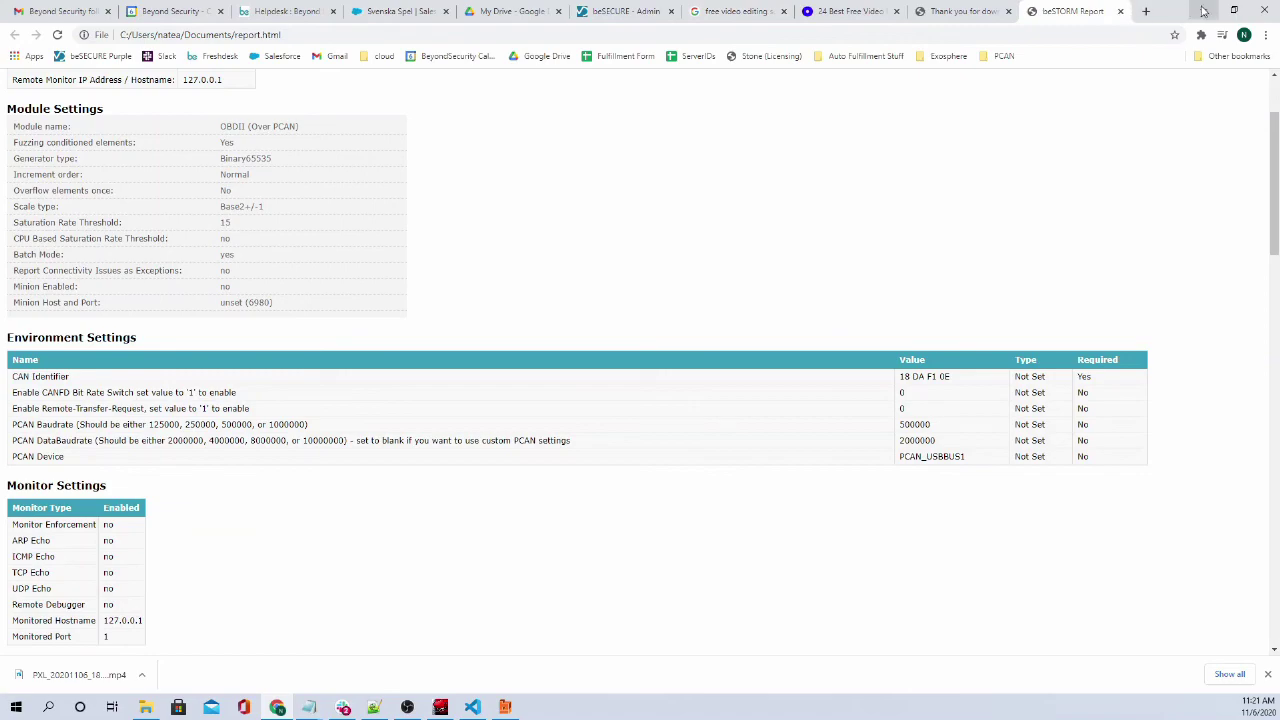
click(1203, 10)
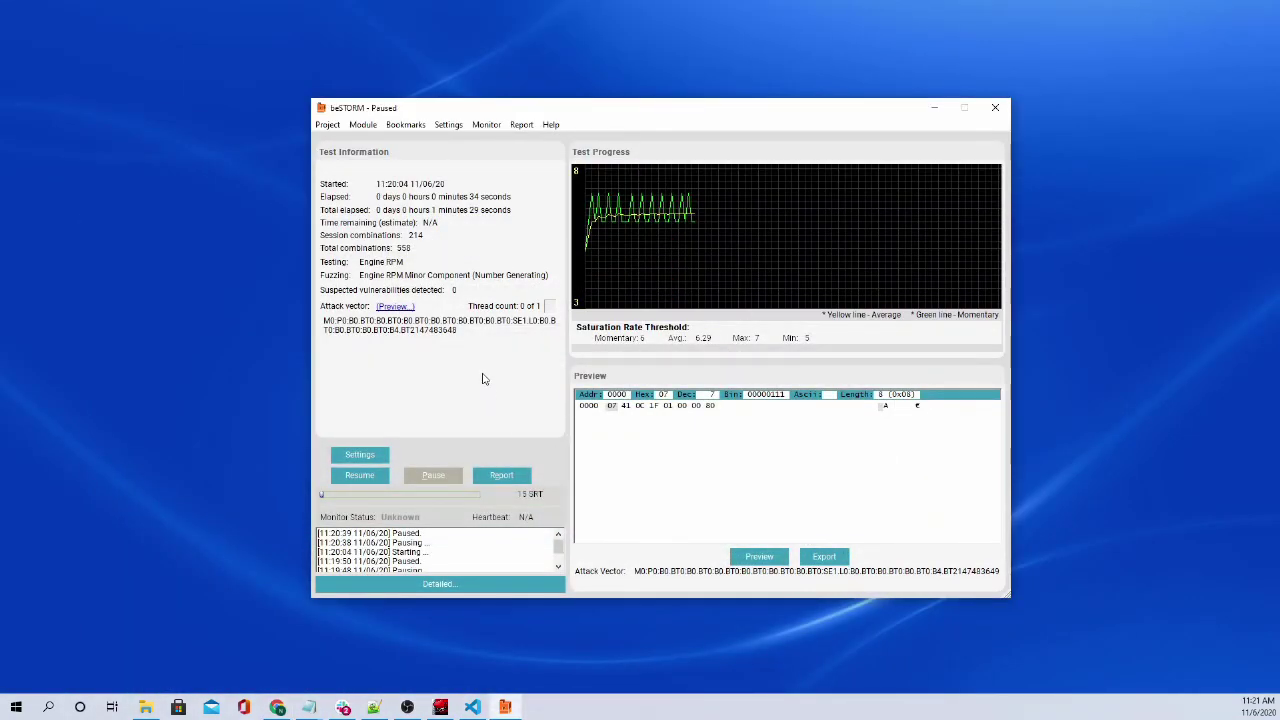